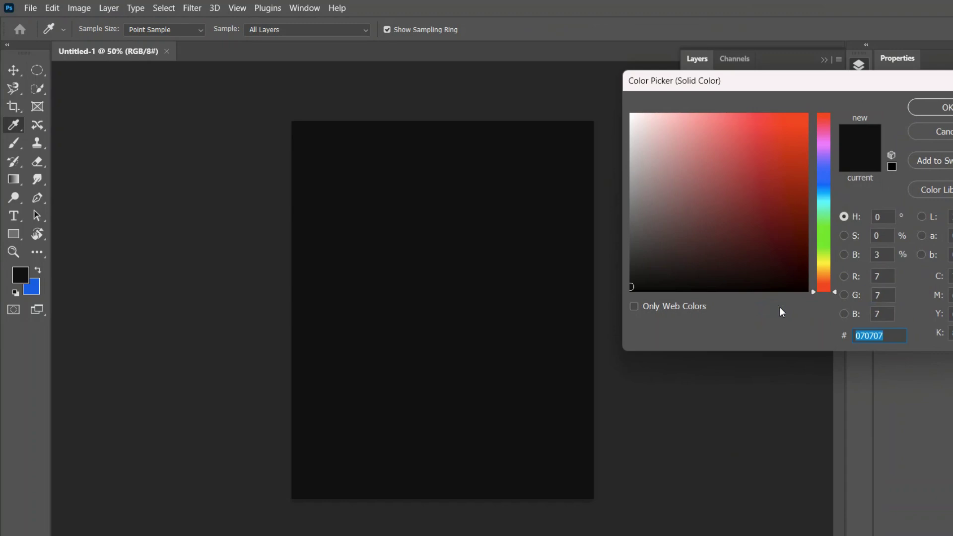
# Set the solid colour fill layer to the yellow fcde00
pyautogui.moveTo(809, 85); pyautogui.dragTo(495, 145)
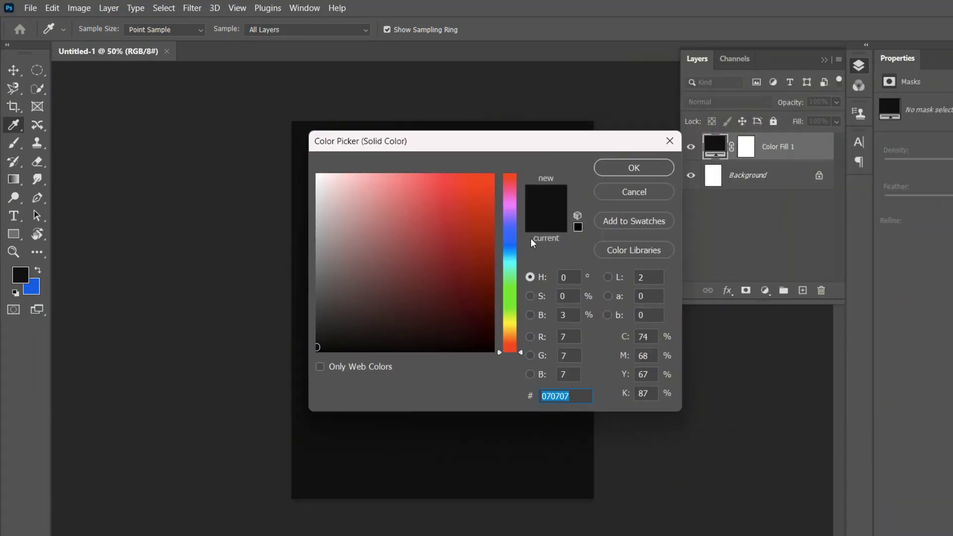
pyautogui.press('BackSpace')
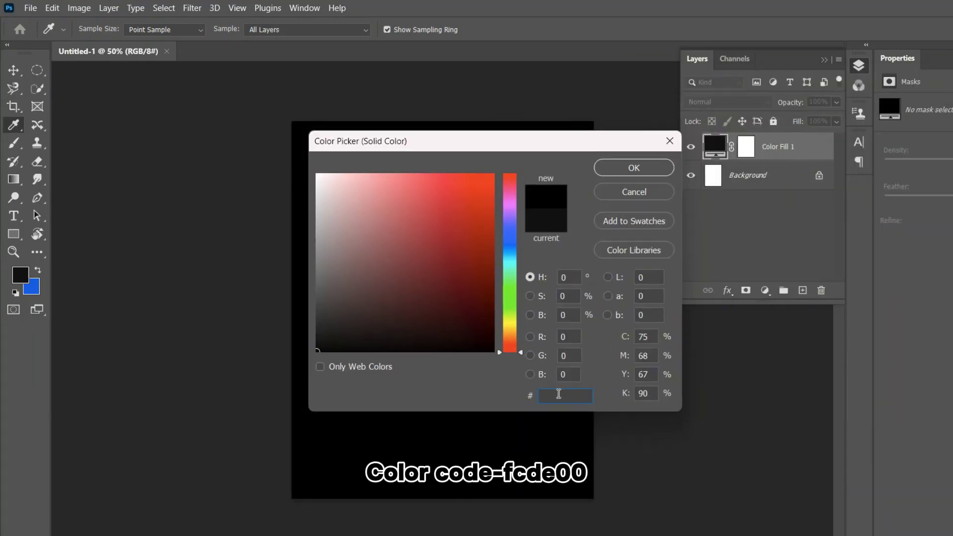
pyautogui.write('fcde00')
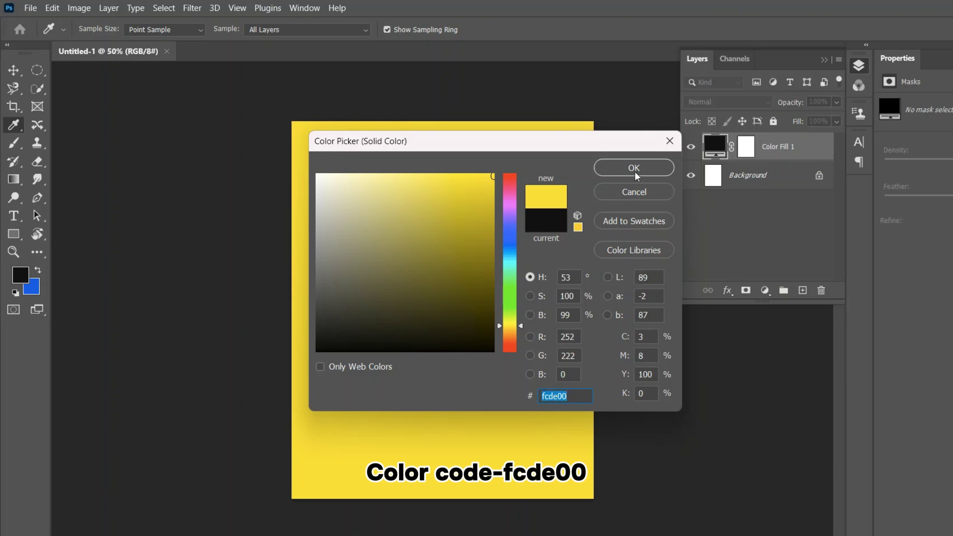
pyautogui.click(634, 171)
# Place the dark grunge texture from the photoshopyt folder as a linked image and enlarge it to cover the whole canvas
pyautogui.click(30, 8)
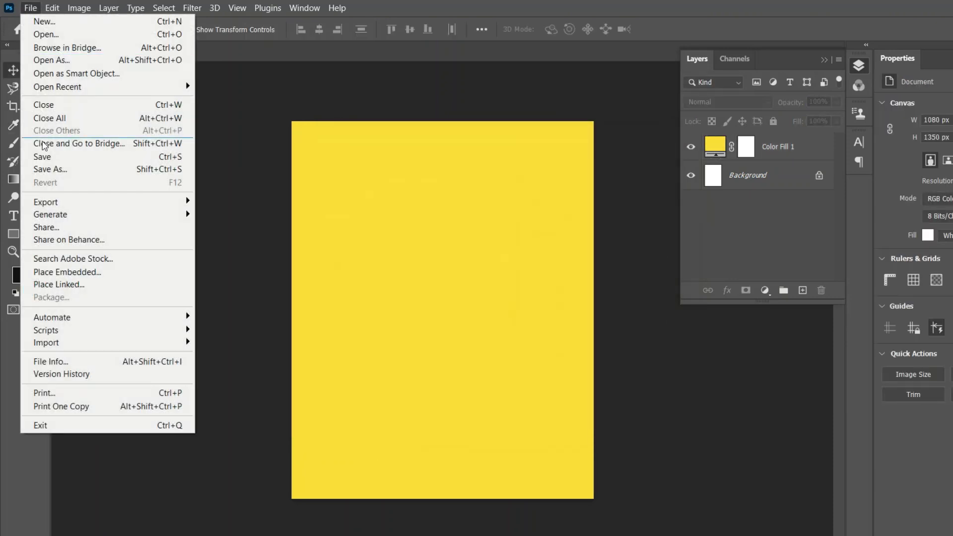
pyautogui.click(50, 287)
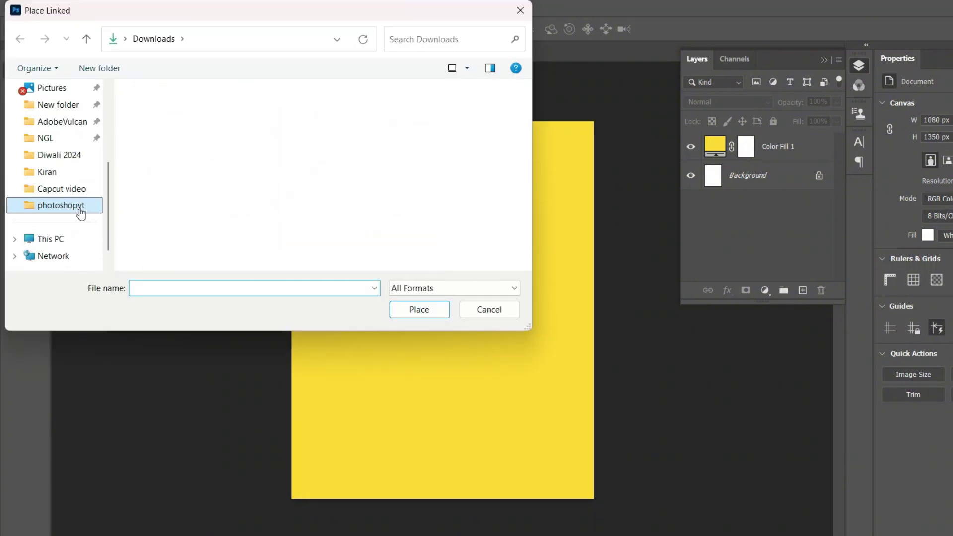
pyautogui.click(77, 206)
pyautogui.click(496, 171)
pyautogui.click(399, 307)
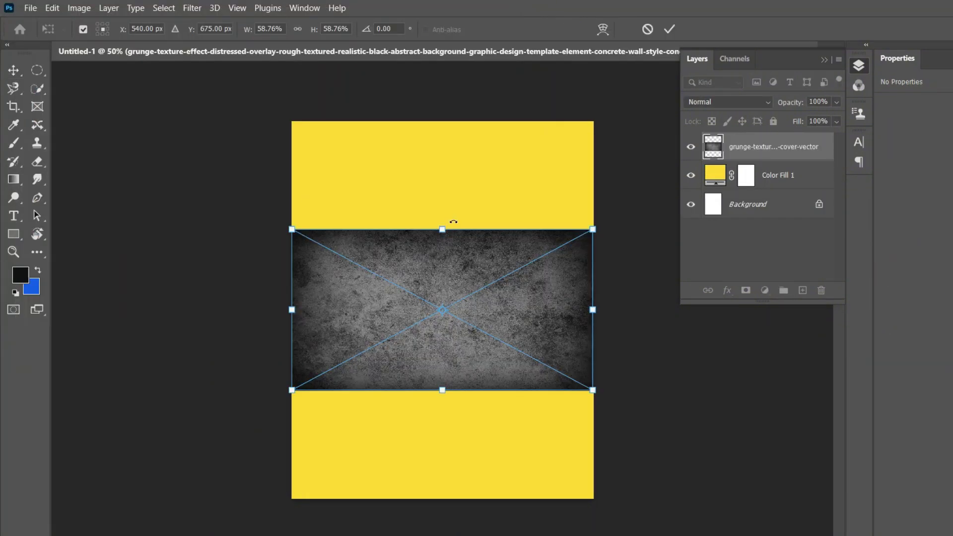
pyautogui.moveTo(443, 229); pyautogui.dragTo(442, 99)
pyautogui.moveTo(439, 397); pyautogui.dragTo(443, 507)
pyautogui.click(668, 29)
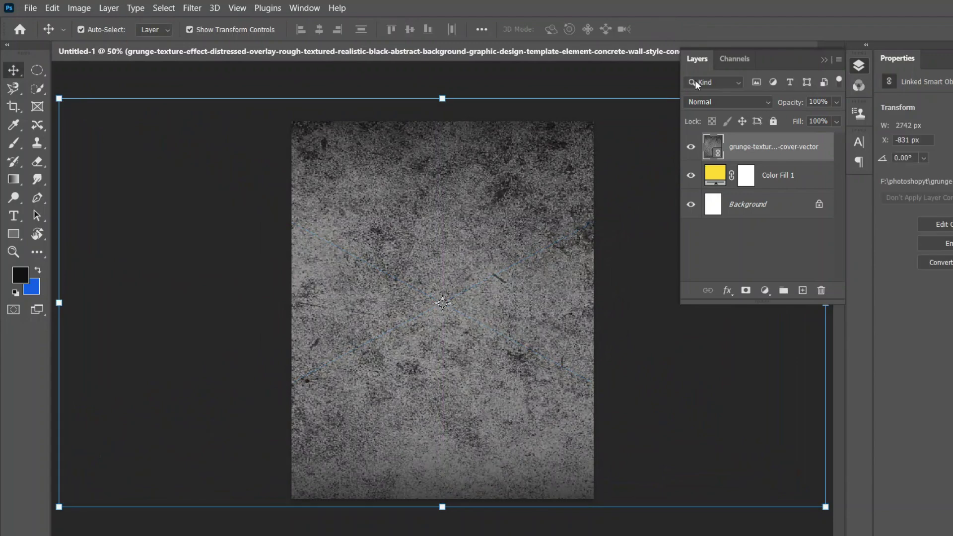
# Blend the grunge texture into the yellow background with Screen mode and a reduced layer opacity
pyautogui.click(837, 103)
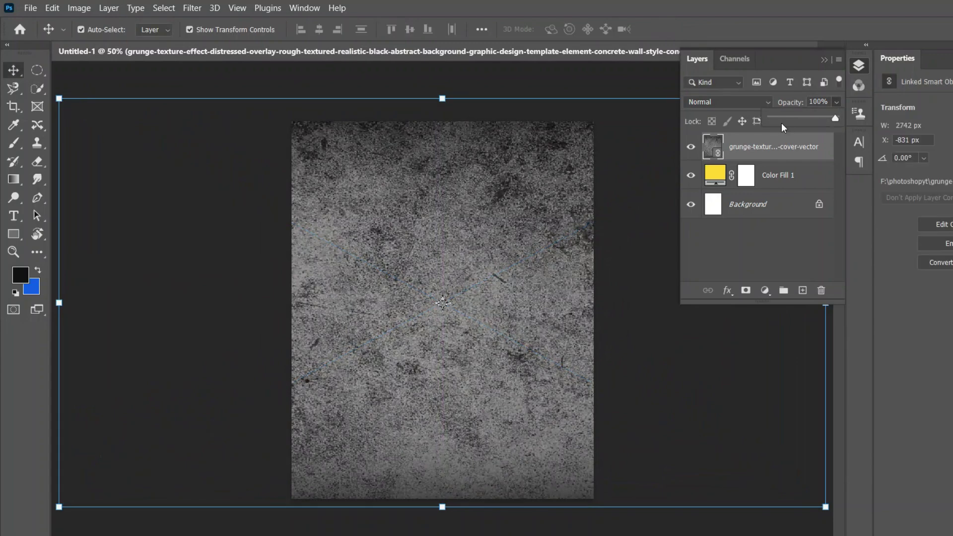
pyautogui.moveTo(781, 123); pyautogui.dragTo(784, 120)
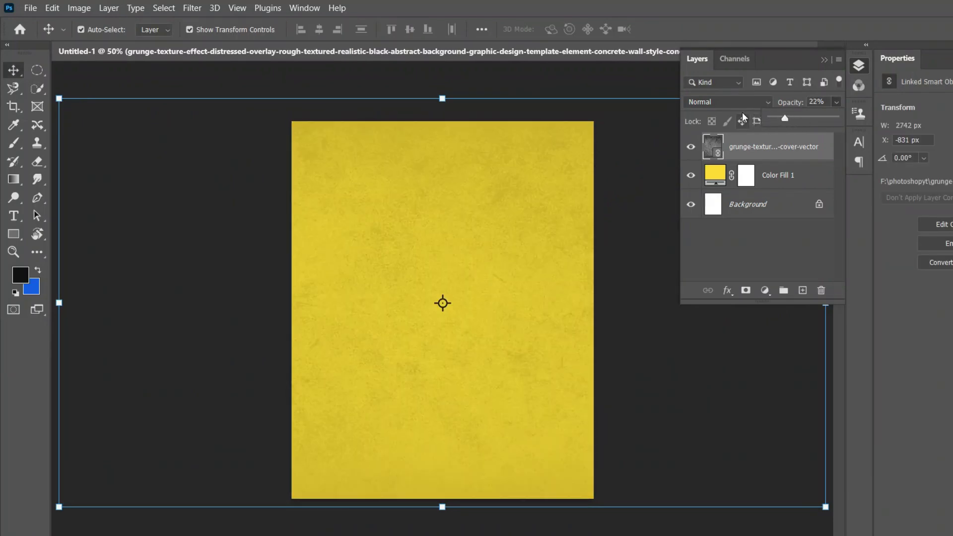
pyautogui.click(745, 102)
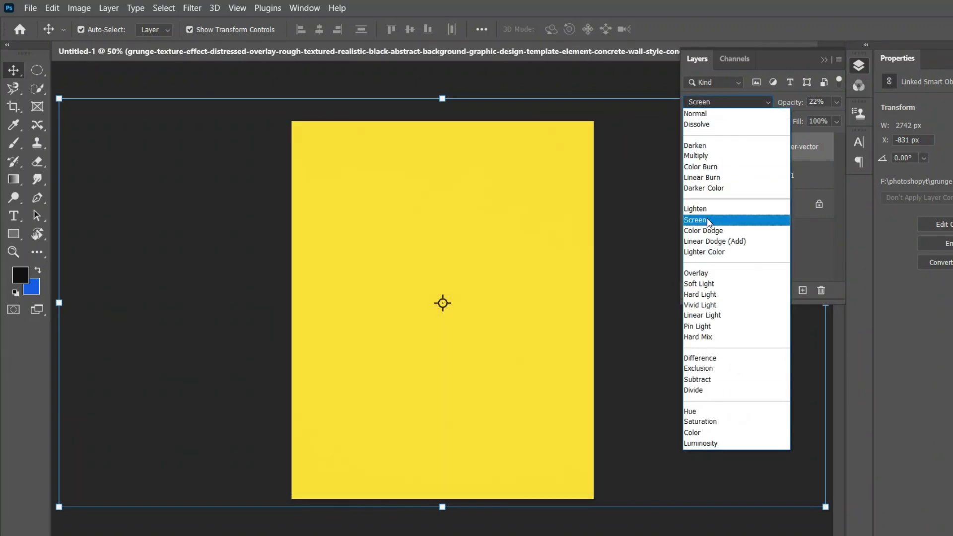
pyautogui.click(708, 220)
pyautogui.click(835, 103)
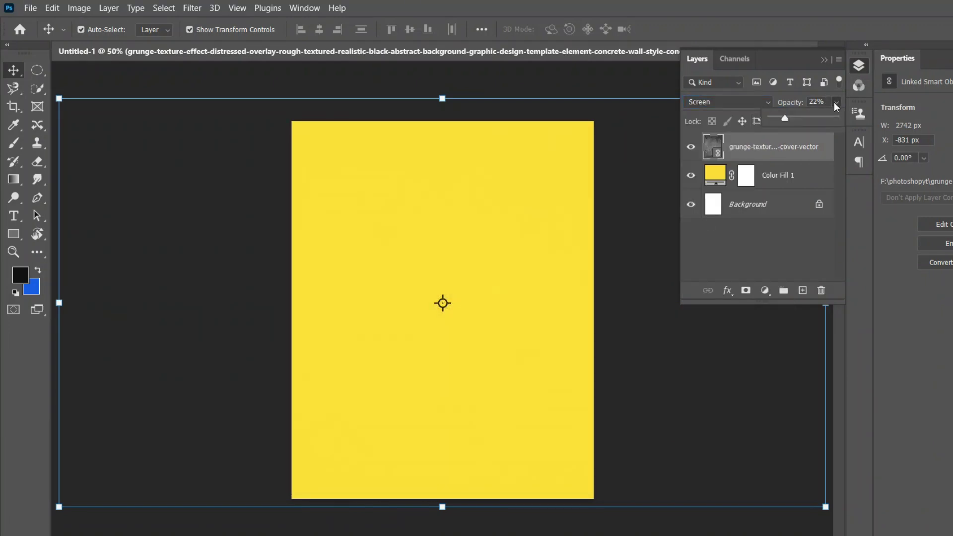
pyautogui.moveTo(826, 116); pyautogui.dragTo(821, 120)
pyautogui.click(805, 121)
pyautogui.click(684, 330)
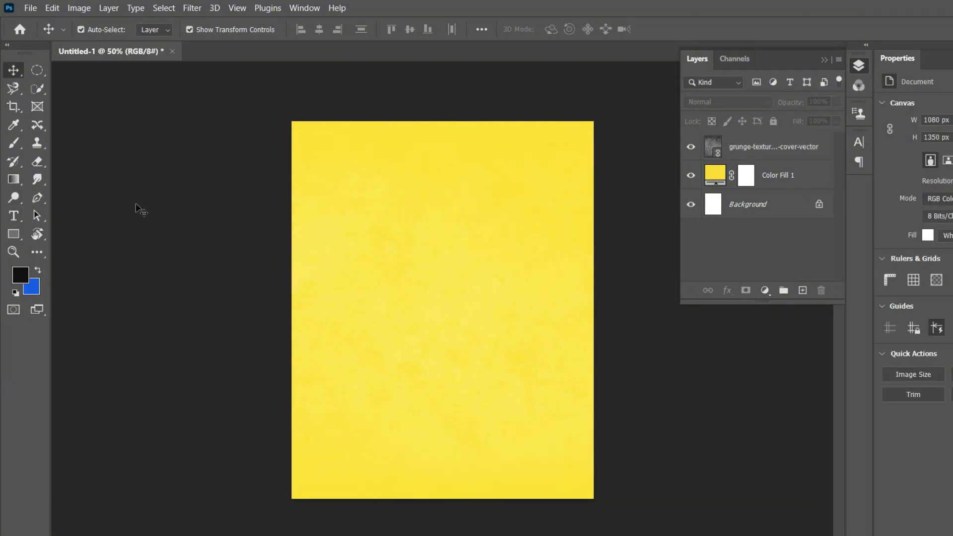
# Draw a circle of about 388 px with the Ellipse tool and centre it on the canvas
pyautogui.moveTo(14, 234); pyautogui.dragTo(45, 238)
pyautogui.click(70, 260)
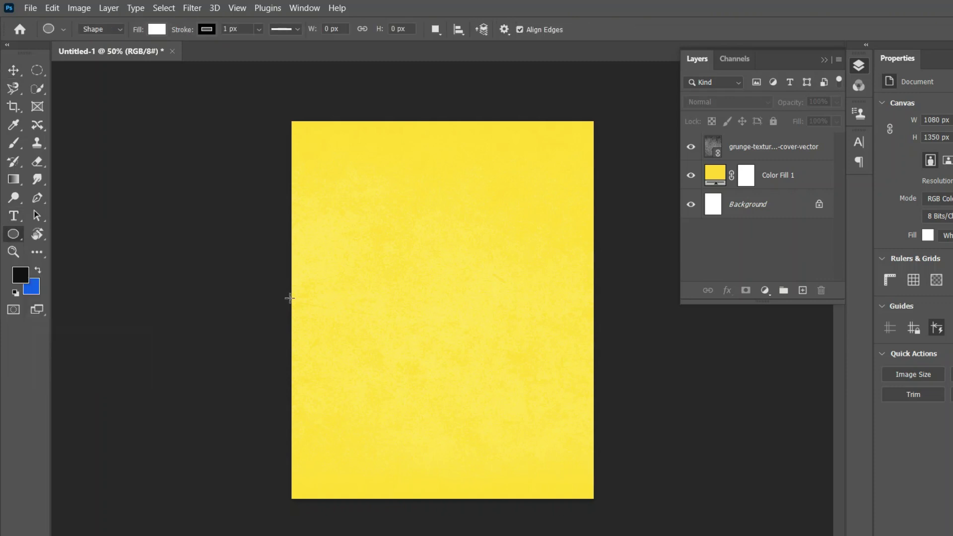
pyautogui.moveTo(406, 260); pyautogui.dragTo(514, 458)
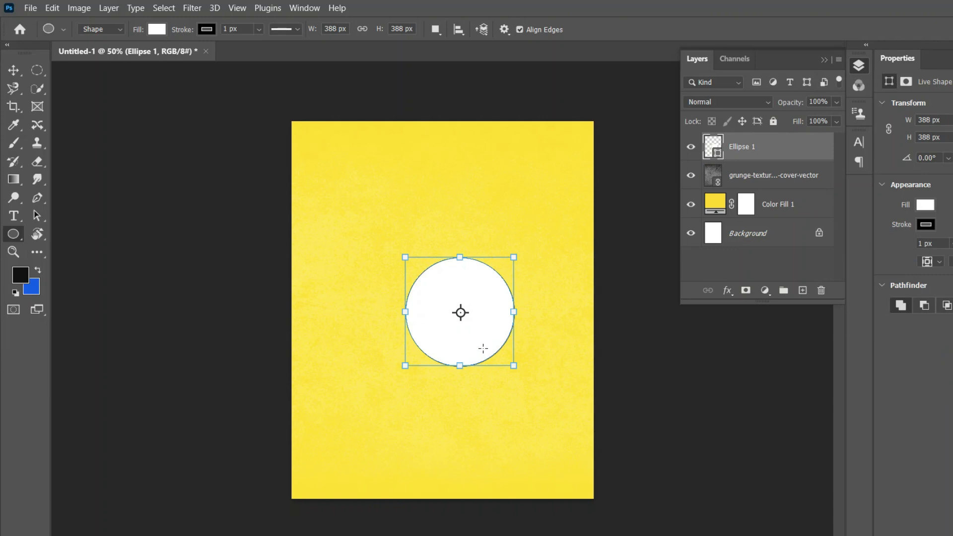
pyautogui.press('v')
pyautogui.moveTo(483, 347)
pyautogui.mouseDown()
pyautogui.moveTo(471, 353)
pyautogui.moveTo(460, 340)
pyautogui.moveTo(468, 341)
pyautogui.mouseUp()
# Remove the circle's fill and make its stroke white
pyautogui.click(926, 205)
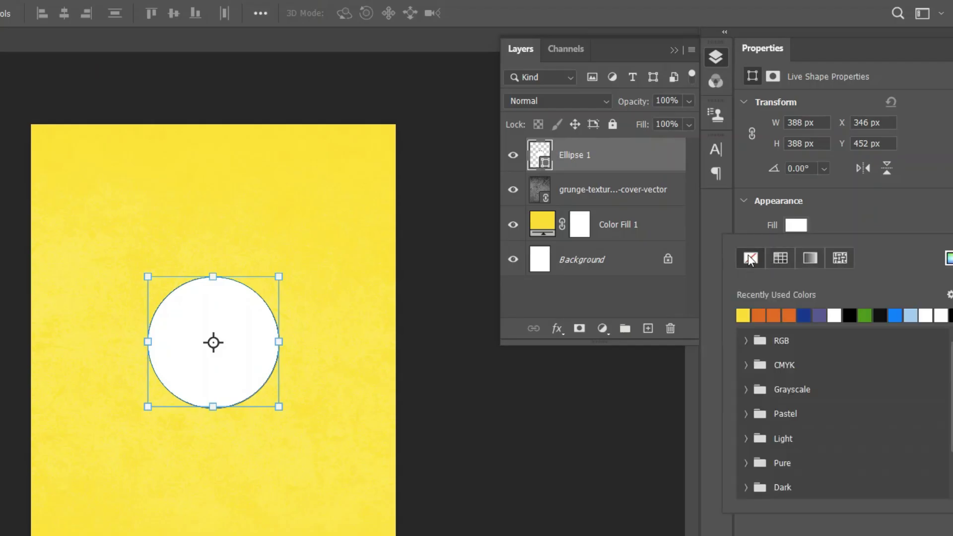
pyautogui.click(749, 259)
pyautogui.click(847, 200)
pyautogui.click(796, 248)
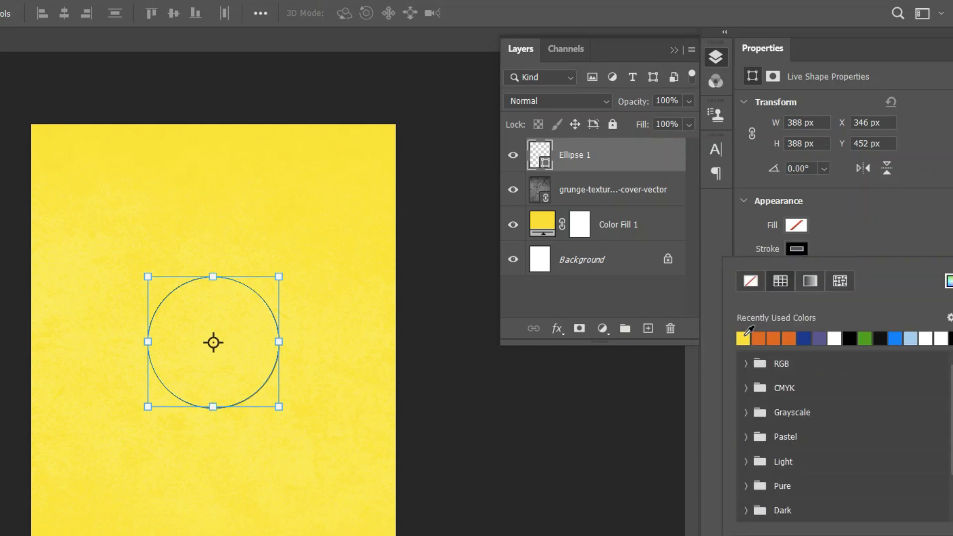
pyautogui.click(926, 338)
pyautogui.click(905, 235)
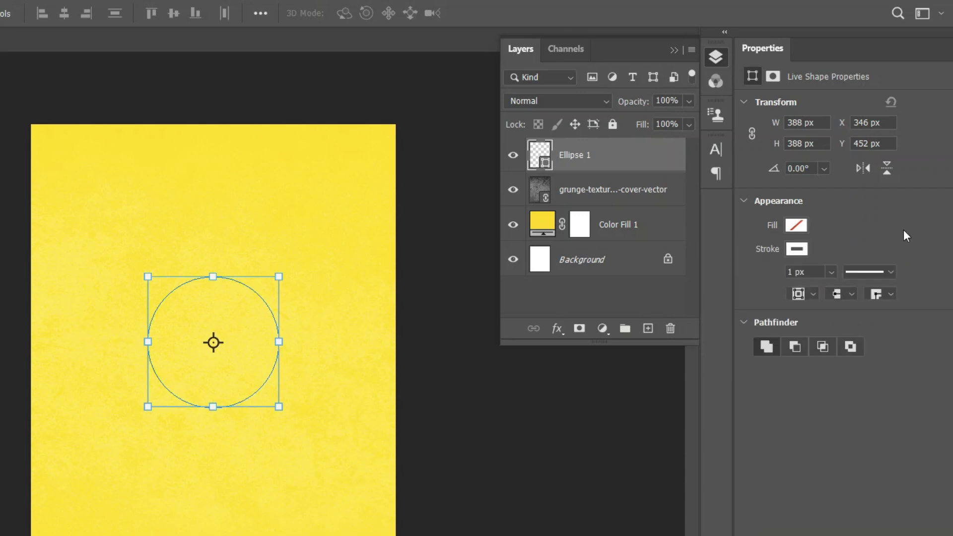
# Thicken the circle's stroke to 35.84 px
pyautogui.click(832, 273)
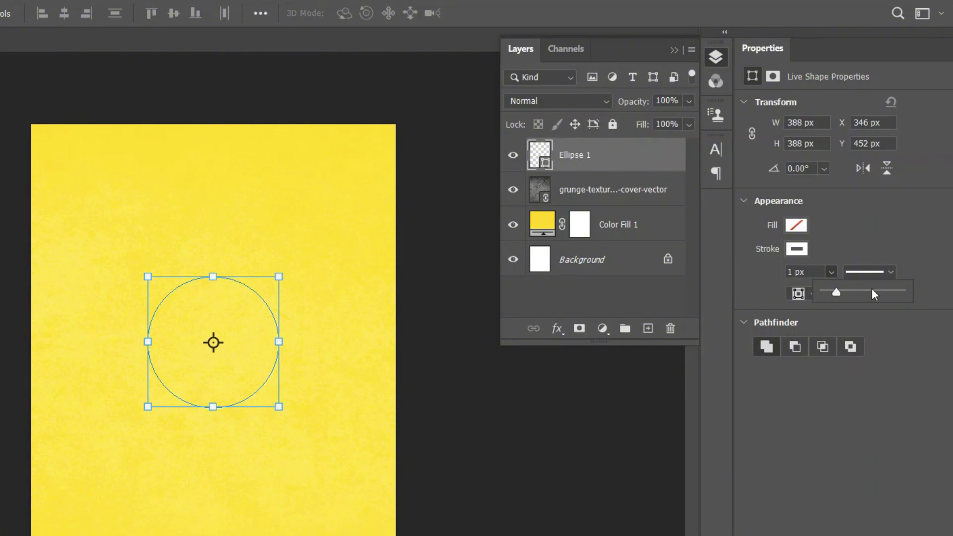
pyautogui.moveTo(857, 293); pyautogui.dragTo(879, 290)
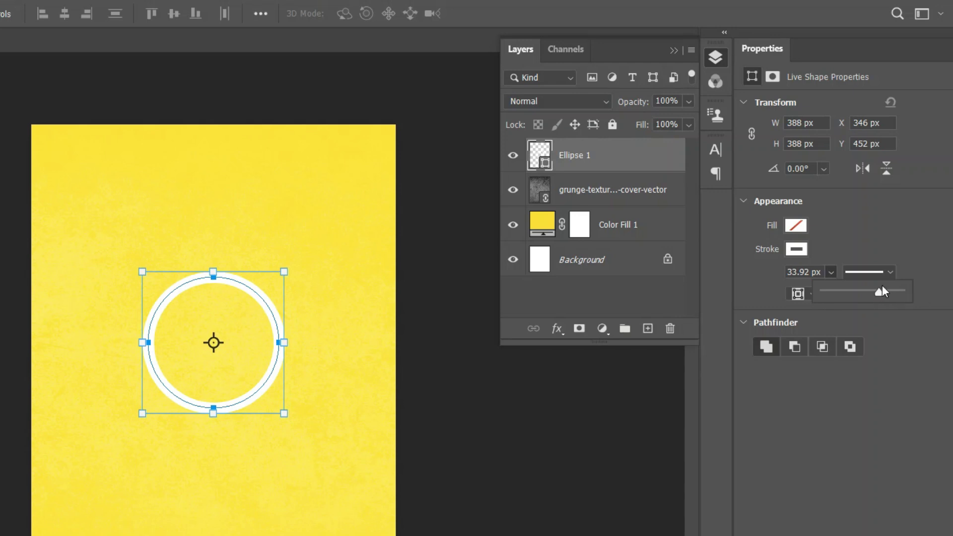
pyautogui.click(882, 289)
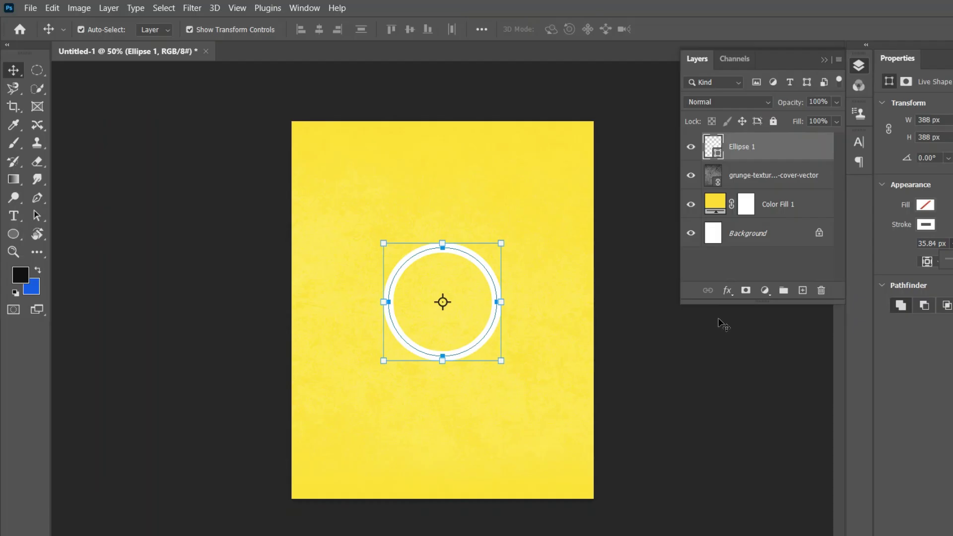
pyautogui.click(718, 322)
# Duplicate the white ring and enlarge the copy around it as a second, concentric ring with an even gap
pyautogui.click(484, 334)
pyautogui.moveTo(483, 333); pyautogui.dragTo(513, 301)
pyautogui.moveTo(413, 328); pyautogui.dragTo(389, 352)
pyautogui.moveTo(484, 243); pyautogui.dragTo(467, 265)
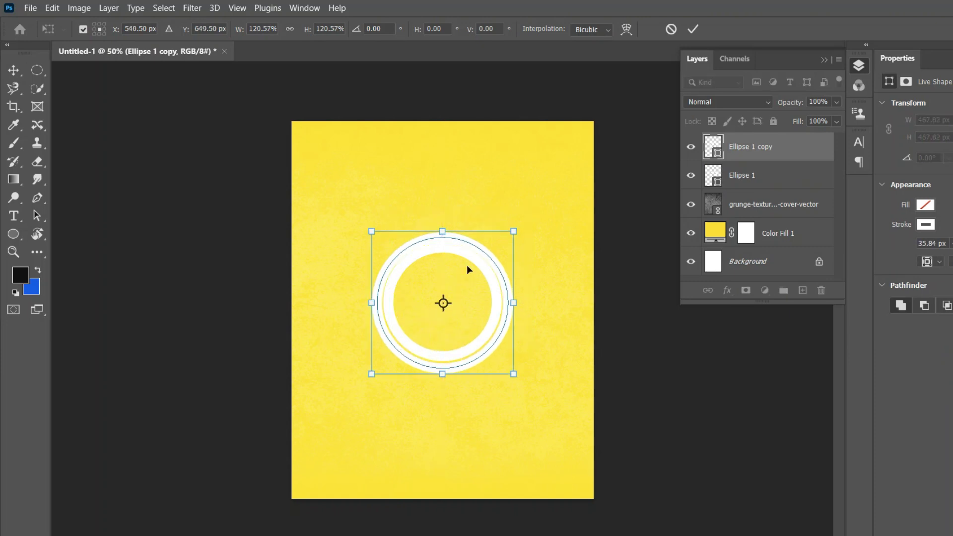
pyautogui.moveTo(512, 231); pyautogui.dragTo(528, 217)
pyautogui.moveTo(501, 250); pyautogui.dragTo(496, 211)
pyautogui.press('Return')
# Duplicate the second ring and enlarge the copy into a third concentric ring
pyautogui.moveTo(368, 355); pyautogui.dragTo(313, 409)
pyautogui.moveTo(336, 360); pyautogui.dragTo(357, 365)
pyautogui.click(692, 29)
# Duplicate the third ring, scale the copy to 122.03% as the outermost ring and nudge it vertically into centre with the others
pyautogui.moveTo(514, 298); pyautogui.dragTo(519, 267)
pyautogui.moveTo(556, 381); pyautogui.dragTo(528, 373)
pyautogui.moveTo(565, 430)
pyautogui.mouseDown()
pyautogui.moveTo(534, 415)
pyautogui.moveTo(581, 452)
pyautogui.moveTo(542, 383)
pyautogui.moveTo(576, 449)
pyautogui.moveTo(570, 442)
pyautogui.mouseUp()
pyautogui.moveTo(536, 389); pyautogui.dragTo(538, 390)
pyautogui.hotkey('shift', 'Up')
pyautogui.hotkey('shift', 'Up')
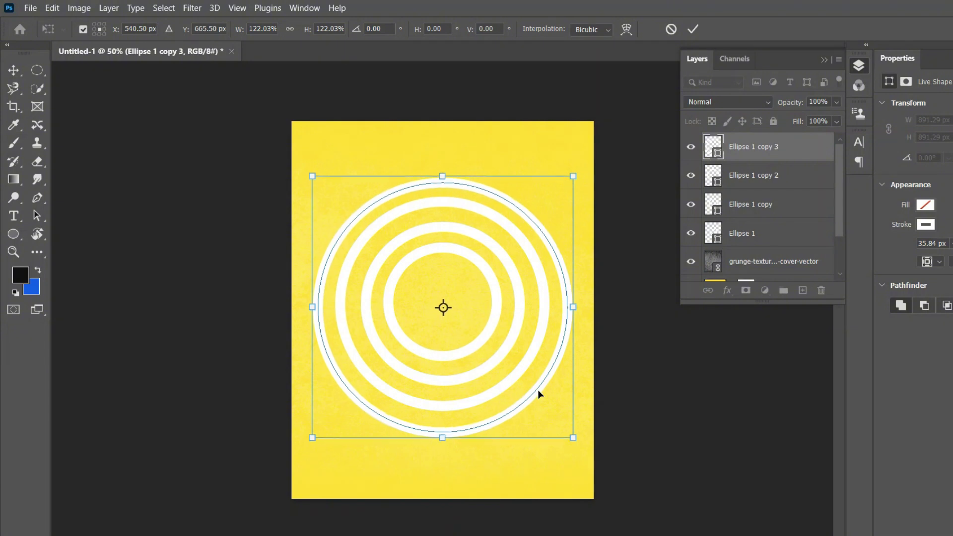
pyautogui.press('Up')
pyautogui.press('Down')
pyautogui.press('Down')
pyautogui.press('Down')
pyautogui.press('Down')
pyautogui.press('Down')
pyautogui.press('Down')
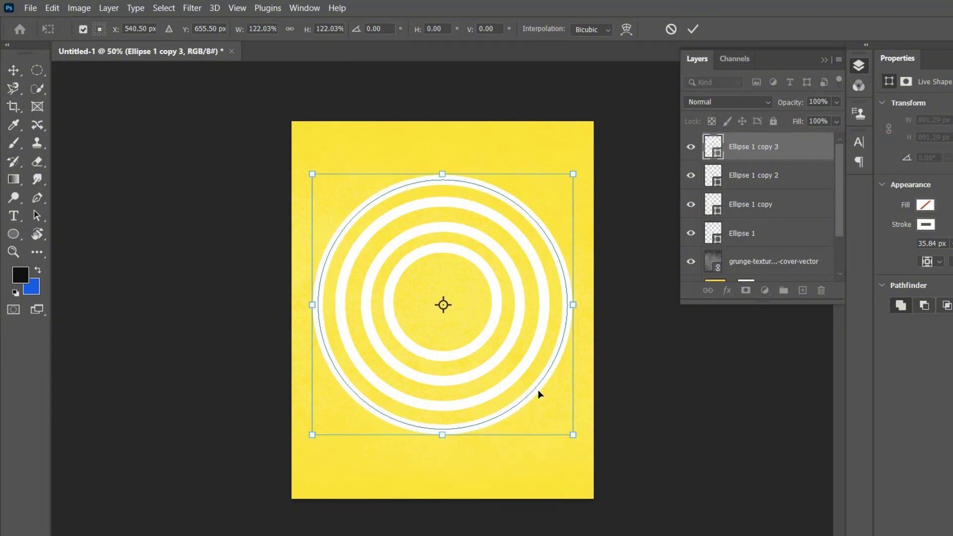
pyautogui.click(691, 29)
# Set the opacity of all four ring layers to 20% and group them
pyautogui.keyDown('shift'); pyautogui.click(764, 238); pyautogui.keyUp('shift')
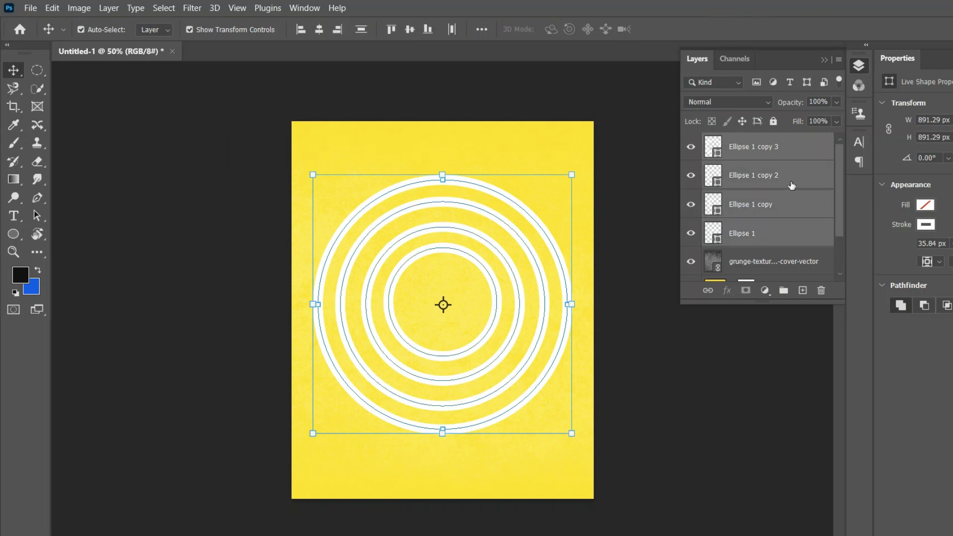
pyautogui.click(837, 102)
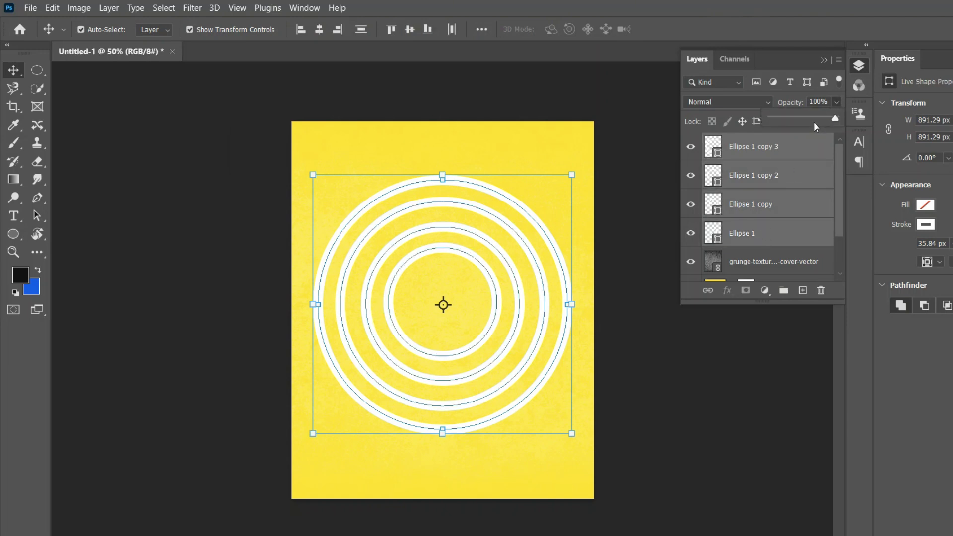
pyautogui.click(783, 117)
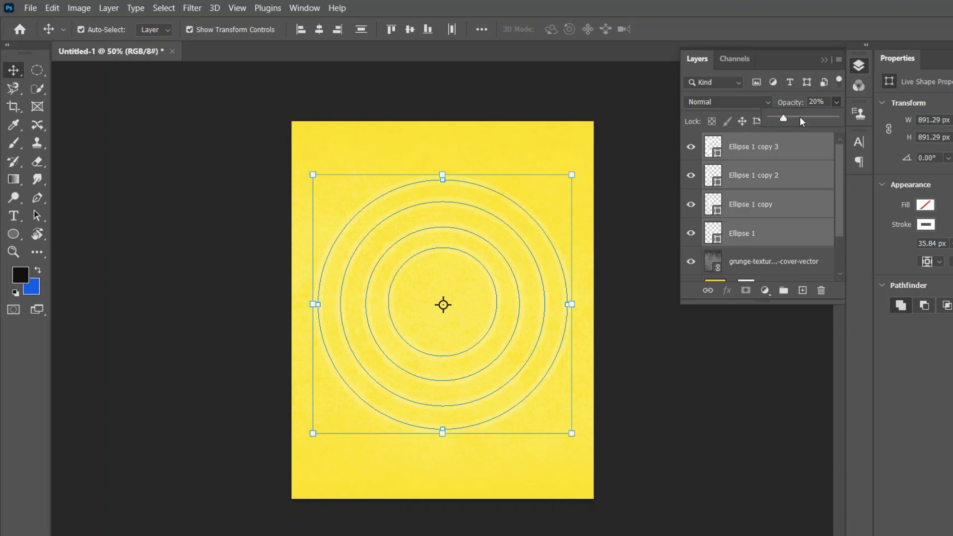
pyautogui.click(799, 118)
pyautogui.hotkey('ctrl', 'g')
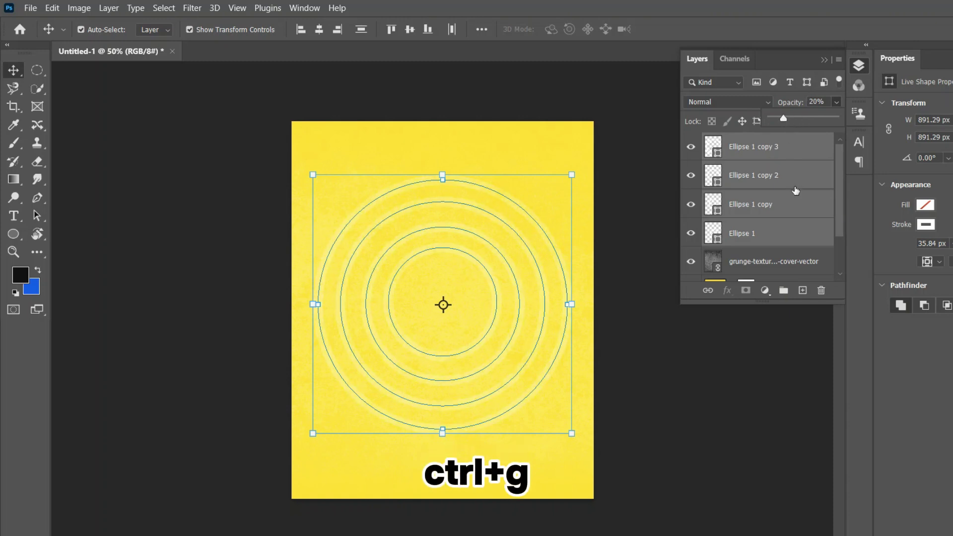
pyautogui.click(754, 271)
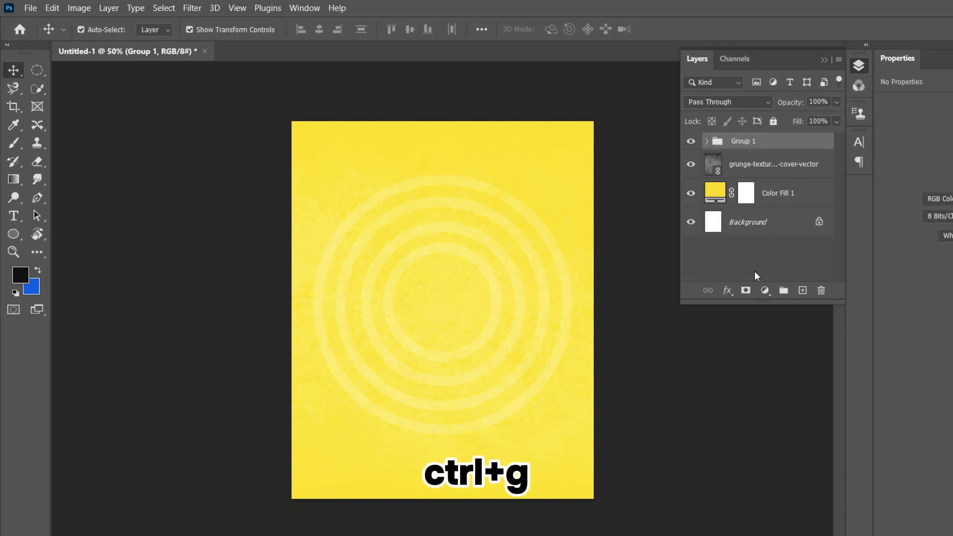
# Place the cut-out of the dancing woman as a linked image above the rings and lower it until her foot meets the canvas bottom
pyautogui.hotkey('ctrl', 'shift', 'alt', 'n')
pyautogui.click(31, 8)
pyautogui.click(66, 290)
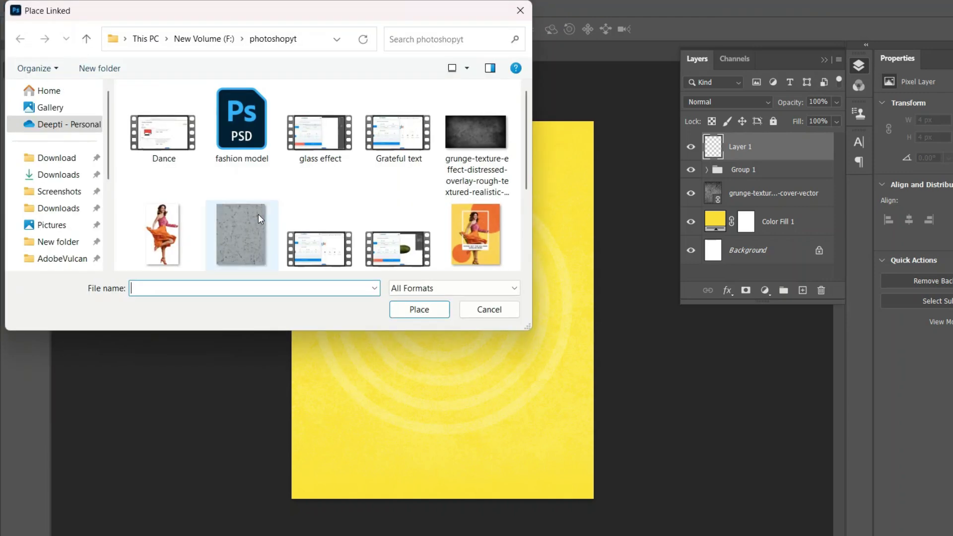
pyautogui.click(166, 233)
pyautogui.click(421, 309)
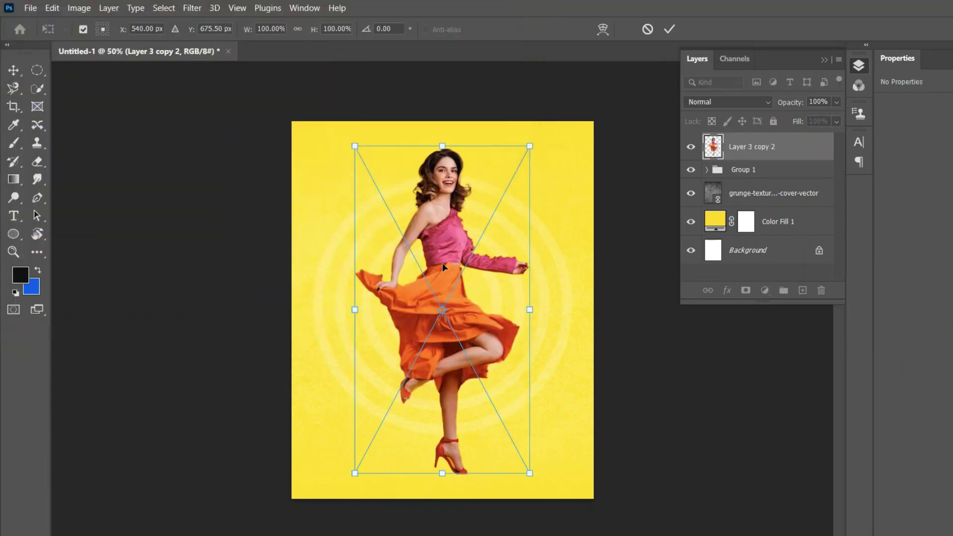
pyautogui.moveTo(444, 226); pyautogui.dragTo(443, 276)
pyautogui.click(670, 28)
pyautogui.click(277, 237)
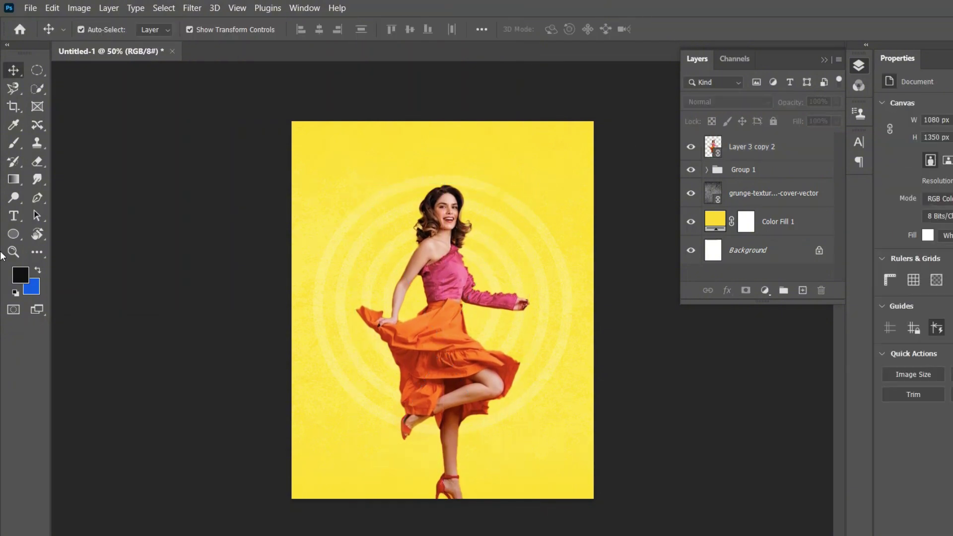
# Draw a circle of about 714 px over the canvas's upper-right corner and put its layer beneath the ring group
pyautogui.rightClick(13, 234)
pyautogui.click(73, 261)
pyautogui.moveTo(453, 114); pyautogui.dragTo(652, 313)
pyautogui.moveTo(591, 281); pyautogui.dragTo(581, 247)
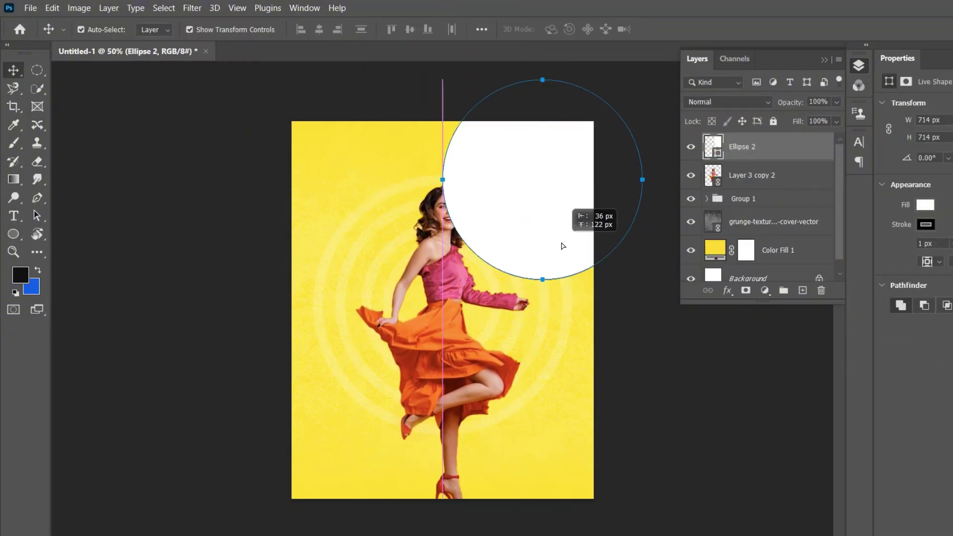
pyautogui.moveTo(759, 146); pyautogui.dragTo(785, 210)
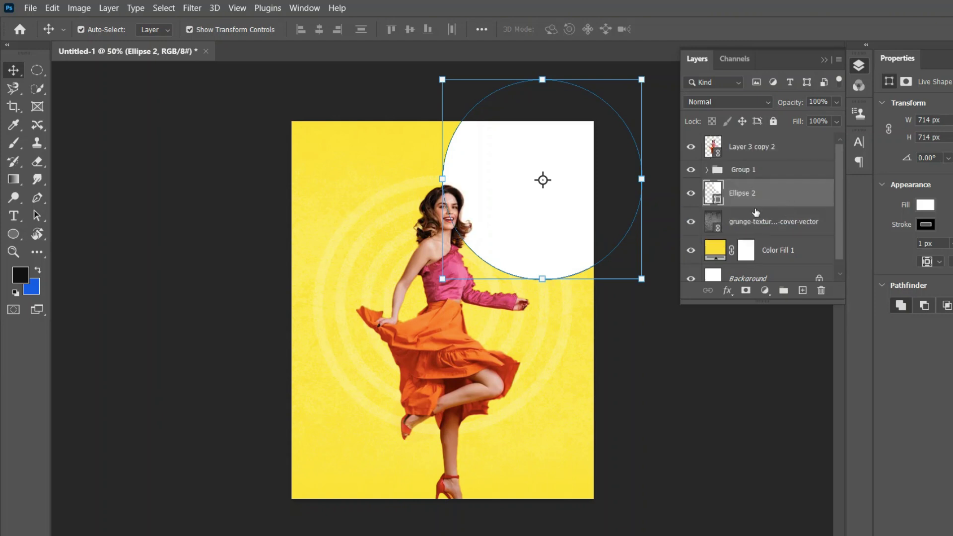
# Sample the orange of the woman's skirt and fill the large corner circle with an orange swatch
pyautogui.press('i')
pyautogui.click(446, 327)
pyautogui.click(925, 204)
pyautogui.click(929, 276)
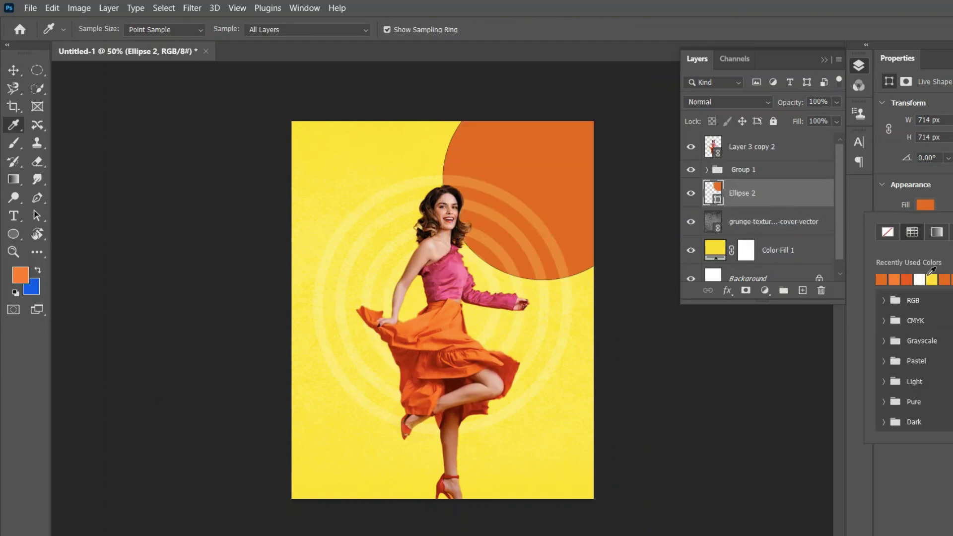
pyautogui.click(14, 71)
pyautogui.click(278, 235)
# Remove the stroke from the orange corner circle
pyautogui.click(560, 201)
pyautogui.click(931, 224)
pyautogui.click(887, 251)
pyautogui.click(610, 230)
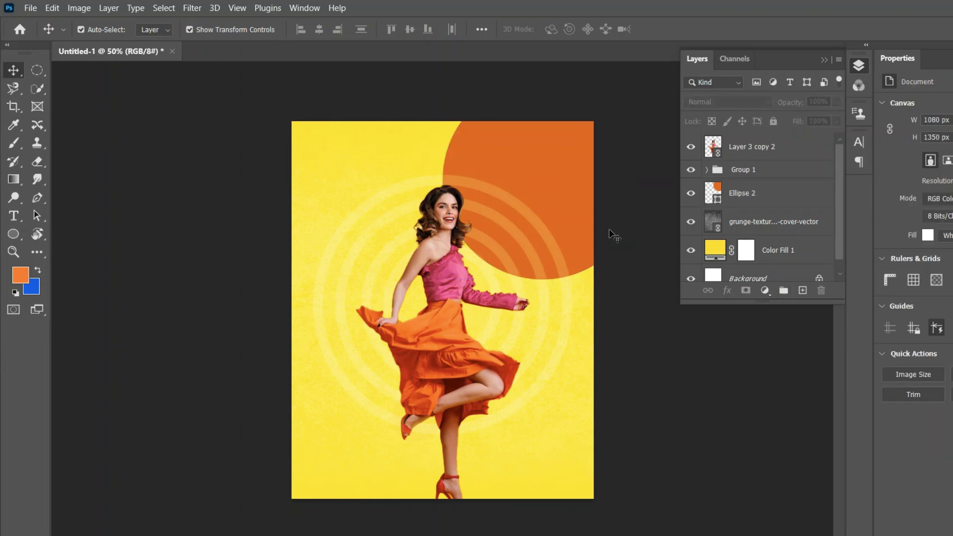
# Duplicate the orange corner circle, move the copy to the canvas's lower-left area and scale it to about 327 px
pyautogui.click(572, 189)
pyautogui.keyDown('alt'); pyautogui.moveTo(571, 188); pyautogui.dragTo(401, 383); pyautogui.keyUp('alt')
pyautogui.moveTo(273, 274); pyautogui.dragTo(360, 419)
pyautogui.moveTo(427, 454); pyautogui.dragTo(357, 451)
pyautogui.moveTo(375, 402); pyautogui.dragTo(383, 383)
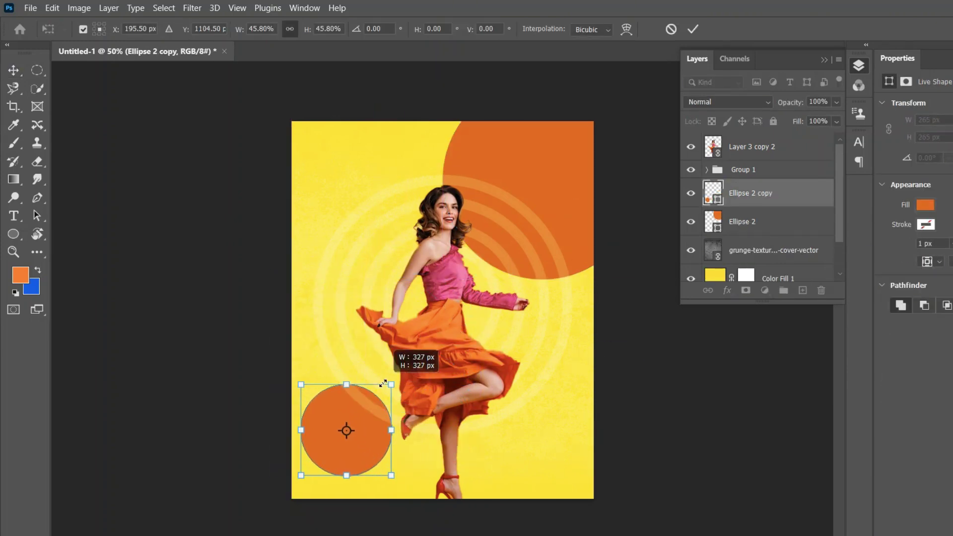
pyautogui.press('Return')
# Put the small orange circle's layer above the ring group and nudge the circle closer to the canvas's lower-left corner
pyautogui.moveTo(758, 199); pyautogui.dragTo(757, 162)
pyautogui.click(670, 238)
pyautogui.moveTo(361, 413); pyautogui.dragTo(356, 422)
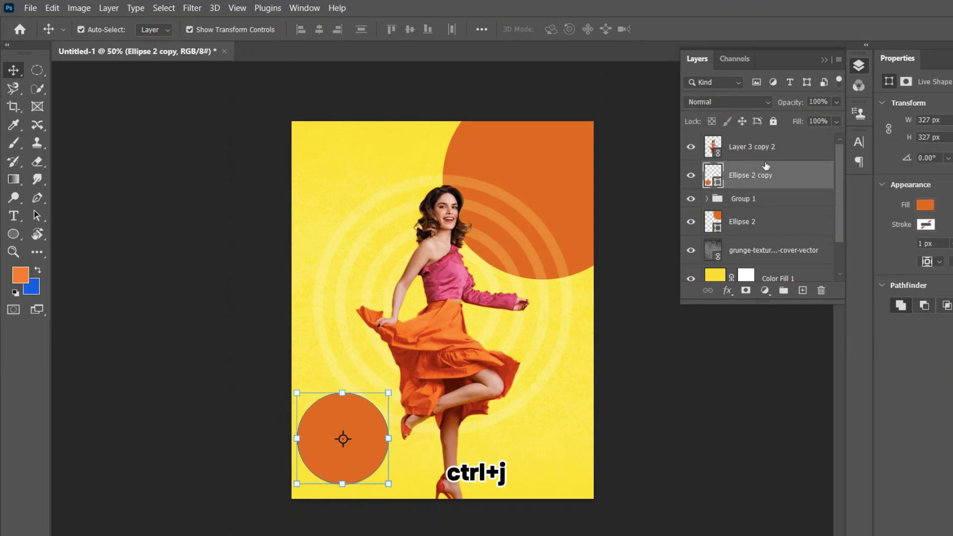
# Duplicate the dancing woman cut-out and shift the copy sideways beside the original
pyautogui.click(764, 149)
pyautogui.hotkey('ctrl', 'j')
pyautogui.moveTo(342, 284); pyautogui.dragTo(417, 284)
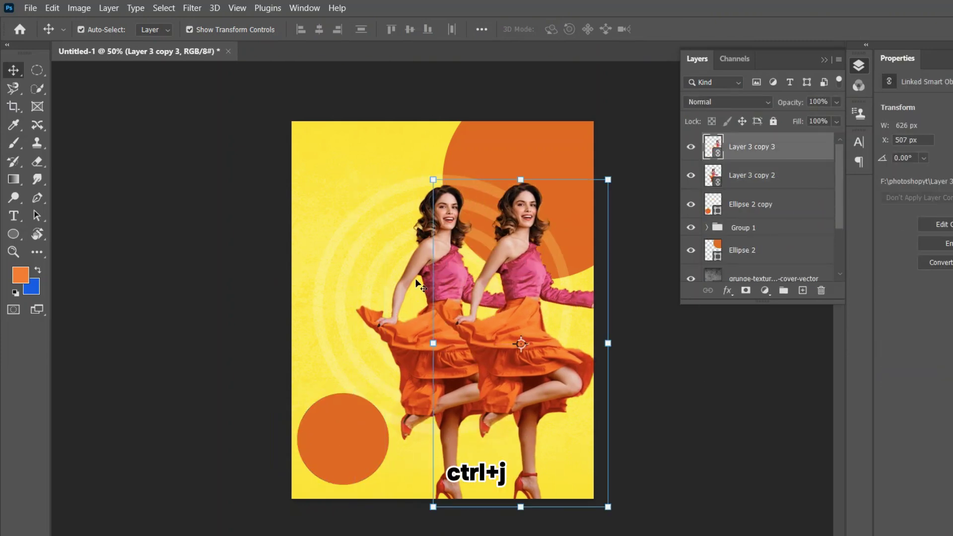
# Set the original cut-out's blend mode to Luminosity and enlarge it slightly to about 657 px wide
pyautogui.click(417, 284)
pyautogui.click(740, 102)
pyautogui.click(705, 444)
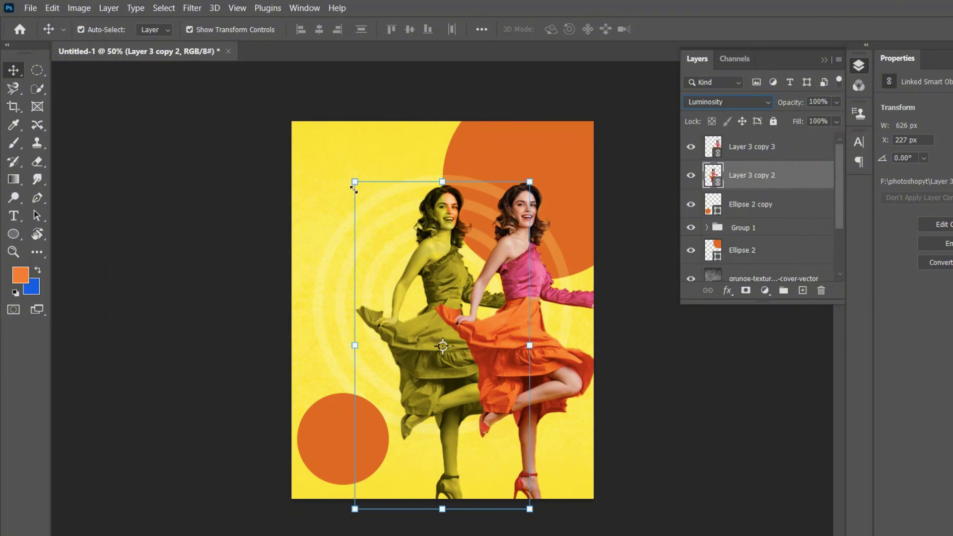
pyautogui.moveTo(352, 189); pyautogui.dragTo(345, 172)
pyautogui.press('Return')
# Move the full-colour cut-out back over the Luminosity one, slightly offset, and scale it to about 632 px wide
pyautogui.moveTo(553, 359); pyautogui.dragTo(472, 353)
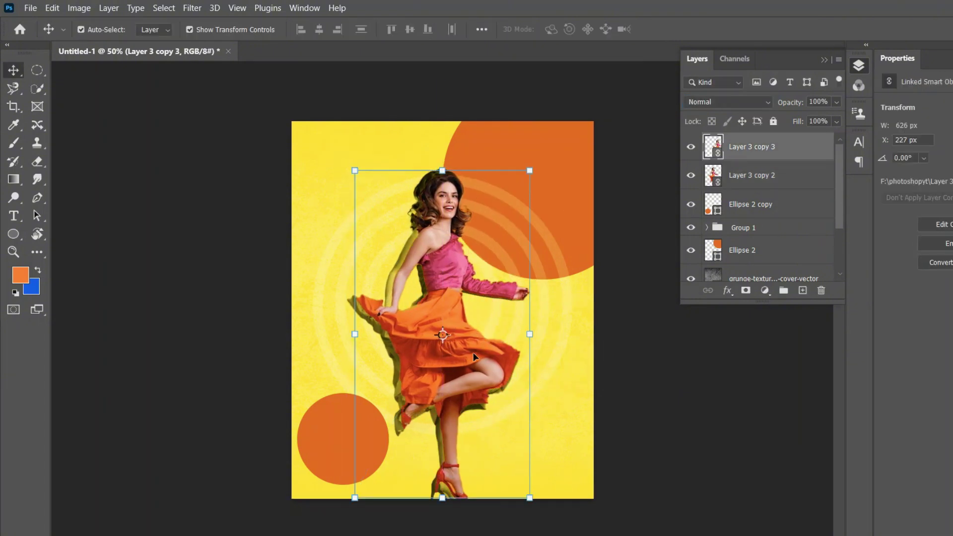
pyautogui.hotkey('ctrl', 't')
pyautogui.moveTo(532, 169); pyautogui.dragTo(531, 170)
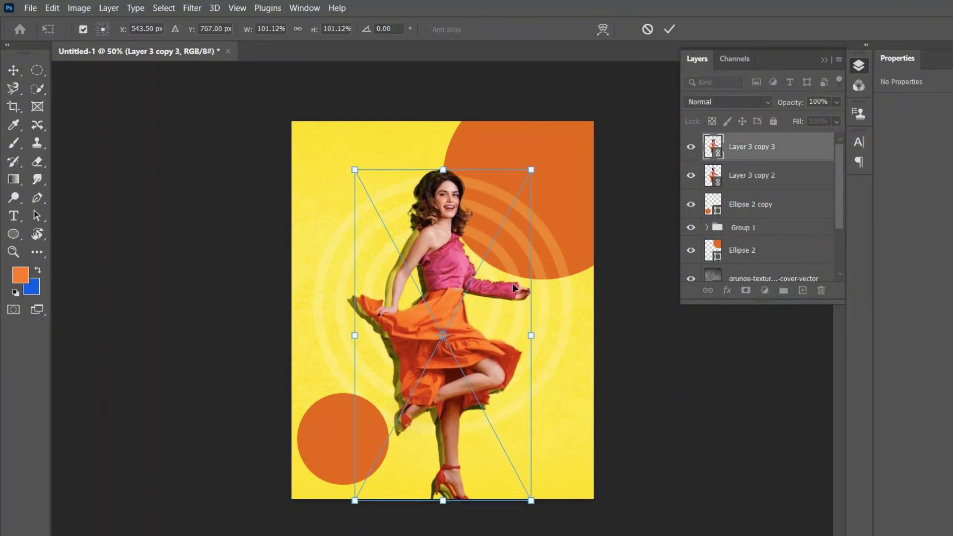
pyautogui.click(669, 29)
# Add an empty layer above the full-colour cut-out and lock both woman cut-out layers
pyautogui.click(624, 212)
pyautogui.click(752, 178)
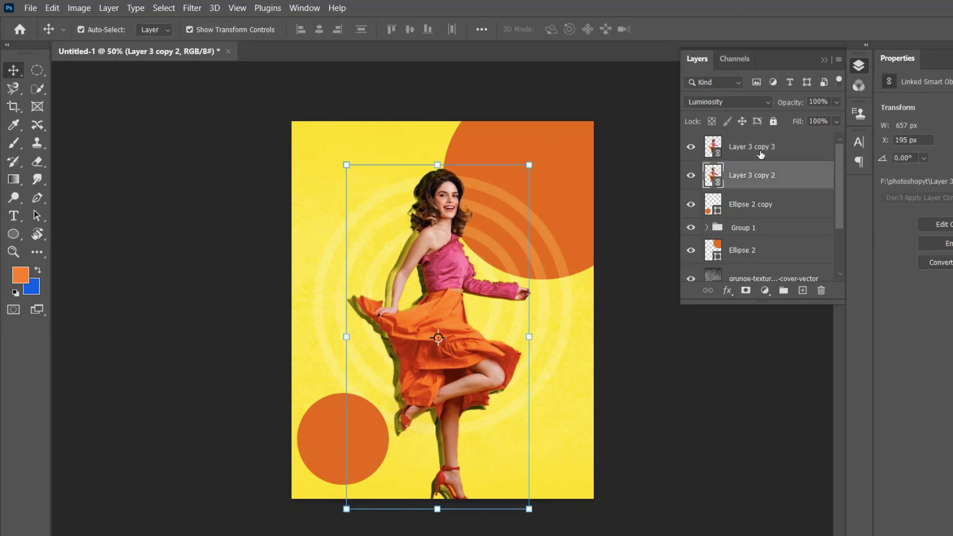
pyautogui.click(759, 154)
pyautogui.click(802, 291)
pyautogui.click(799, 185)
pyautogui.keyDown('shift'); pyautogui.click(777, 198); pyautogui.keyUp('shift')
pyautogui.hotkey('ctrl', '/')
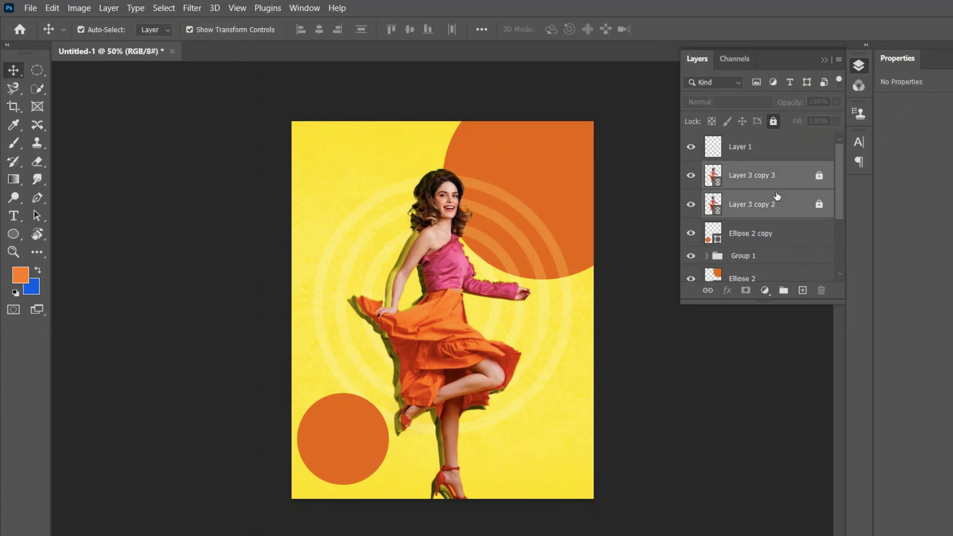
# Lock the small circle, the ring group and the layers beneath them, leaving the empty top layer selected
pyautogui.click(779, 238)
pyautogui.keyDown('shift'); pyautogui.click(780, 253); pyautogui.keyUp('shift')
pyautogui.scroll(-3, 787, 225)
pyautogui.keyDown('shift'); pyautogui.click(787, 229); pyautogui.keyUp('shift')
pyautogui.click(773, 121)
pyautogui.scroll(3, 770, 163)
pyautogui.click(765, 151)
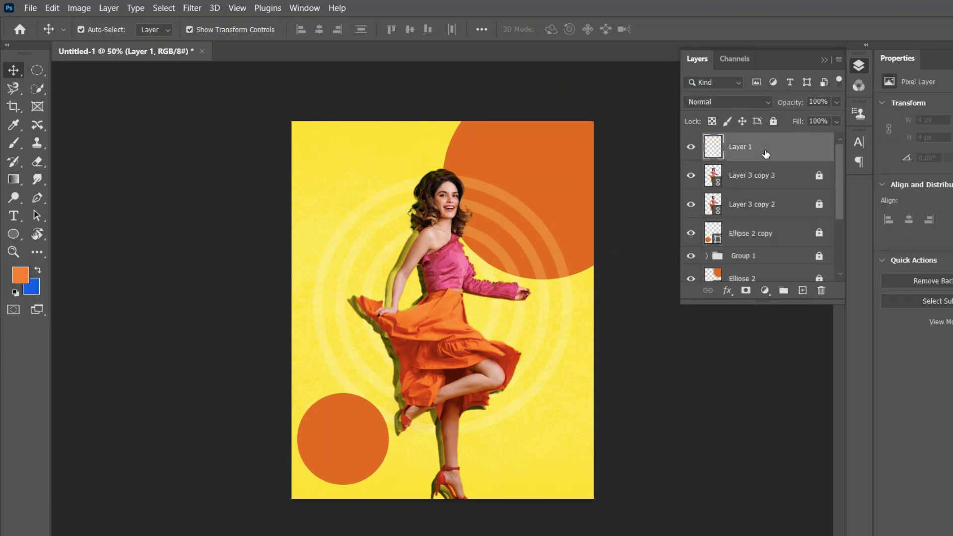
# Draw a rectangle about 738 by 825 px over the woman, centre it on the canvas and heighten it to about 941 px
pyautogui.rightClick(13, 234)
pyautogui.click(60, 234)
pyautogui.moveTo(338, 179); pyautogui.dragTo(545, 410)
pyautogui.click(458, 29)
pyautogui.click(499, 155)
pyautogui.click(496, 183)
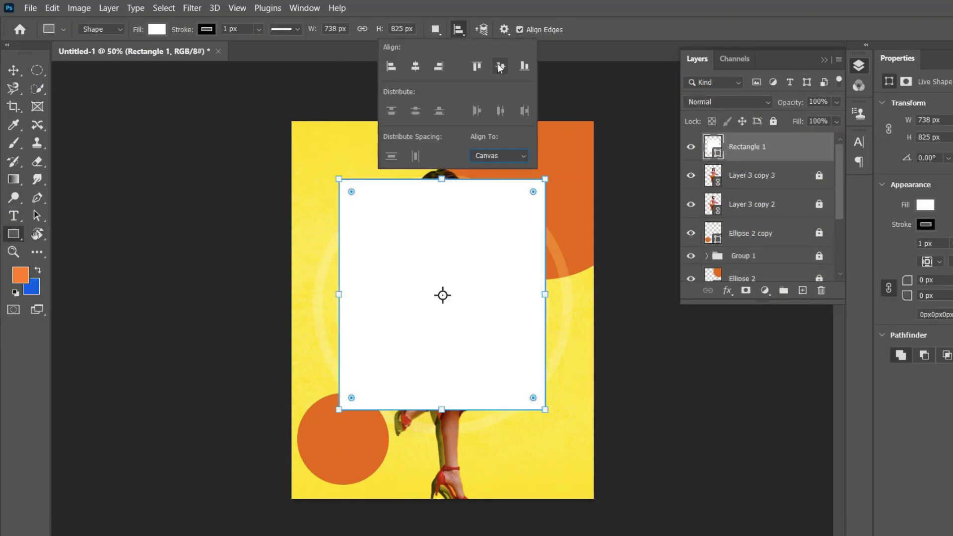
pyautogui.click(500, 66)
pyautogui.moveTo(443, 195); pyautogui.dragTo(442, 163)
# Remove both the stroke and the fill from the large rectangle
pyautogui.click(819, 224)
pyautogui.click(781, 252)
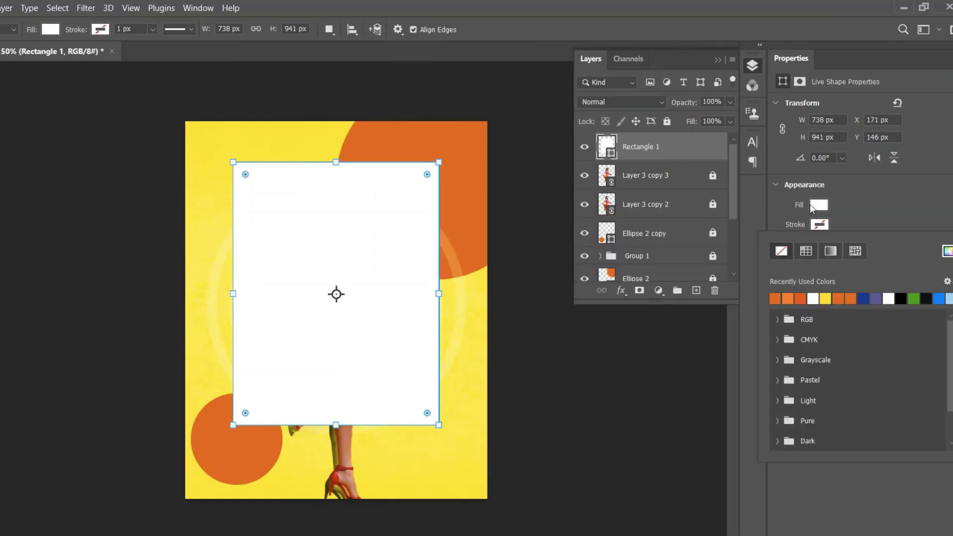
pyautogui.click(826, 228)
pyautogui.click(816, 206)
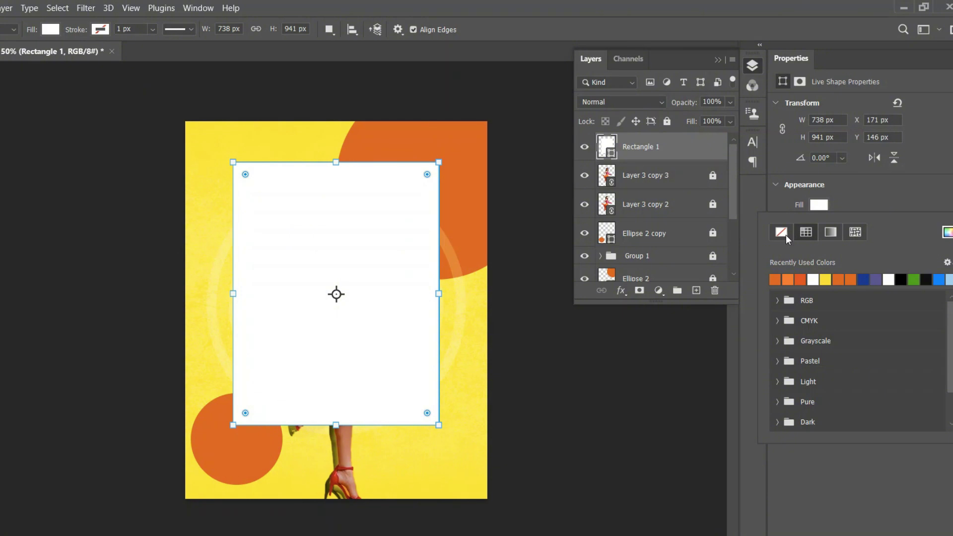
pyautogui.click(782, 232)
# Turn the large rectangle into a frame with a white stroke about 27 px wide
pyautogui.click(832, 200)
pyautogui.click(820, 225)
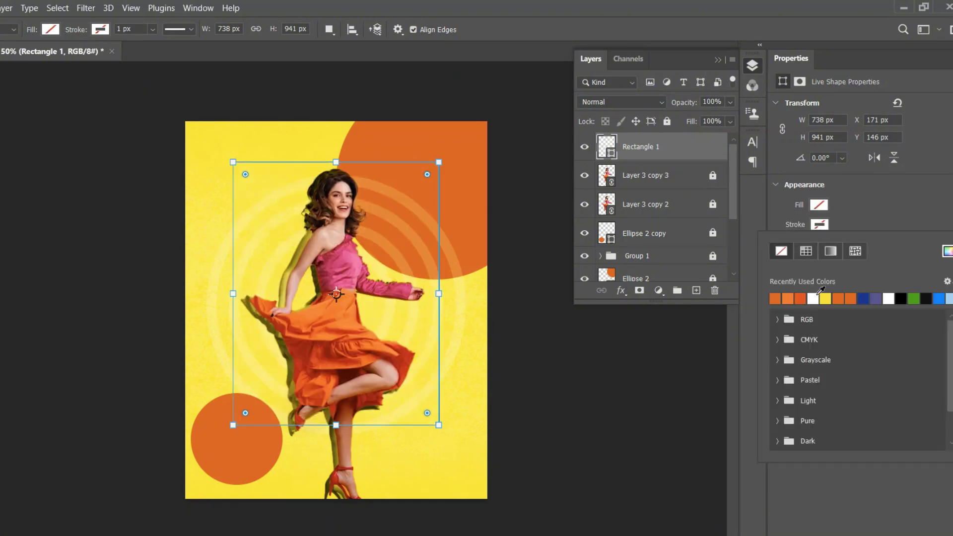
pyautogui.click(817, 296)
pyautogui.click(845, 227)
pyautogui.click(847, 244)
pyautogui.moveTo(849, 259); pyautogui.dragTo(879, 260)
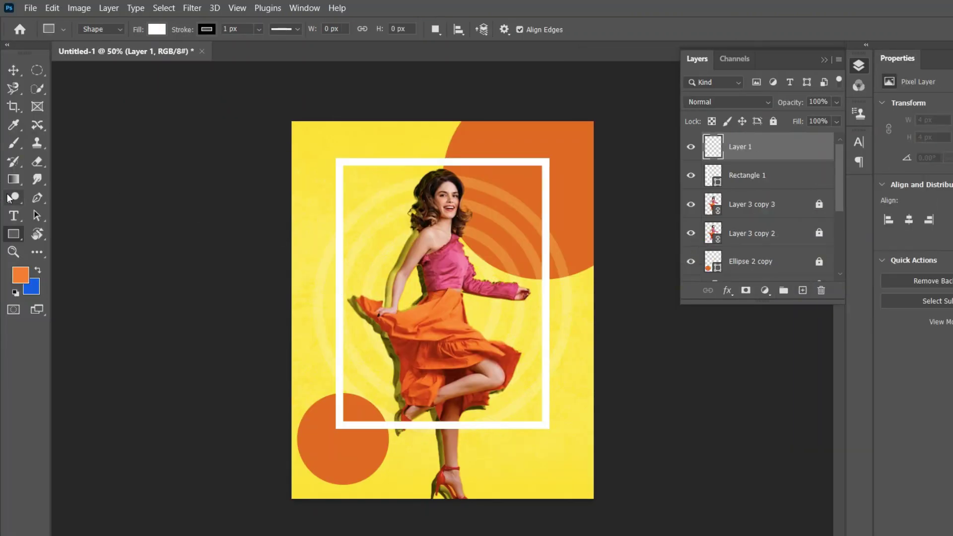
# Draw a white-filled rectangle about 730 by 145 px across the lower end of the white frame
pyautogui.rightClick(11, 235)
pyautogui.click(81, 234)
pyautogui.moveTo(341, 383); pyautogui.dragTo(545, 426)
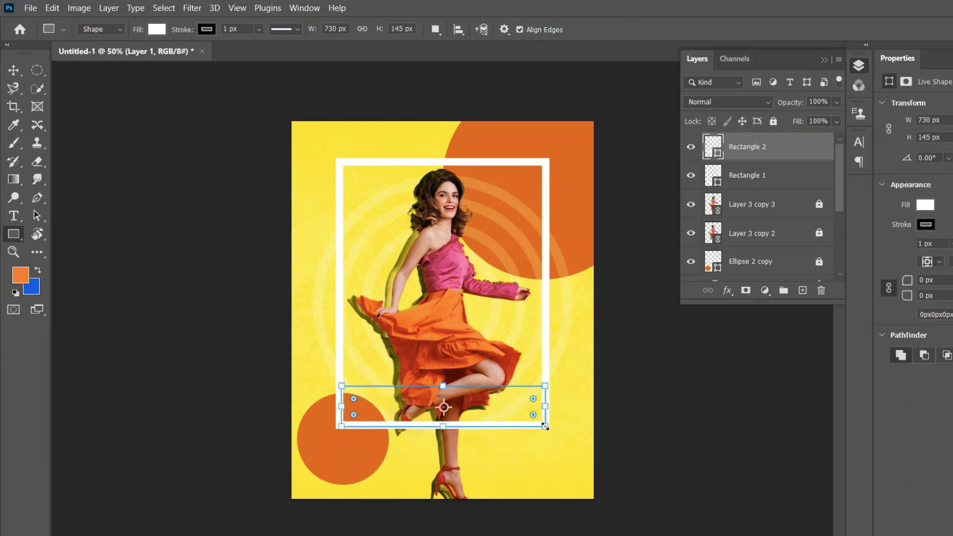
pyautogui.click(14, 72)
pyautogui.click(205, 332)
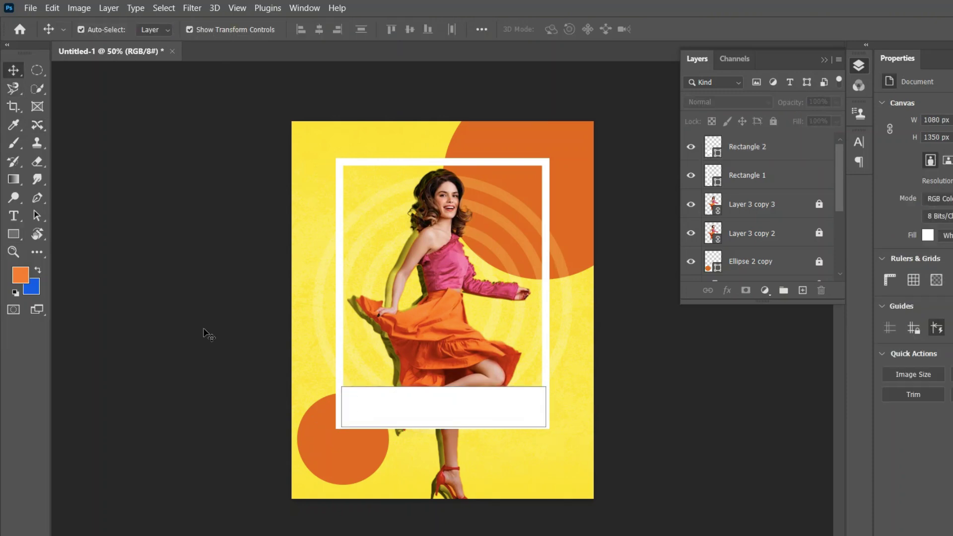
# Remove the stroke from the white strip at the frame's lower end
pyautogui.click(417, 403)
pyautogui.click(827, 225)
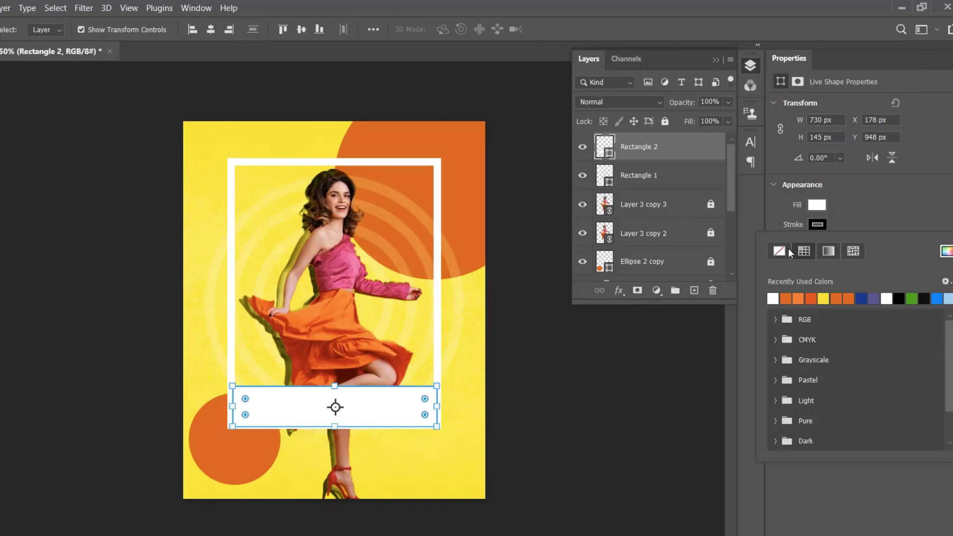
pyautogui.click(779, 250)
pyautogui.click(621, 382)
pyautogui.click(618, 380)
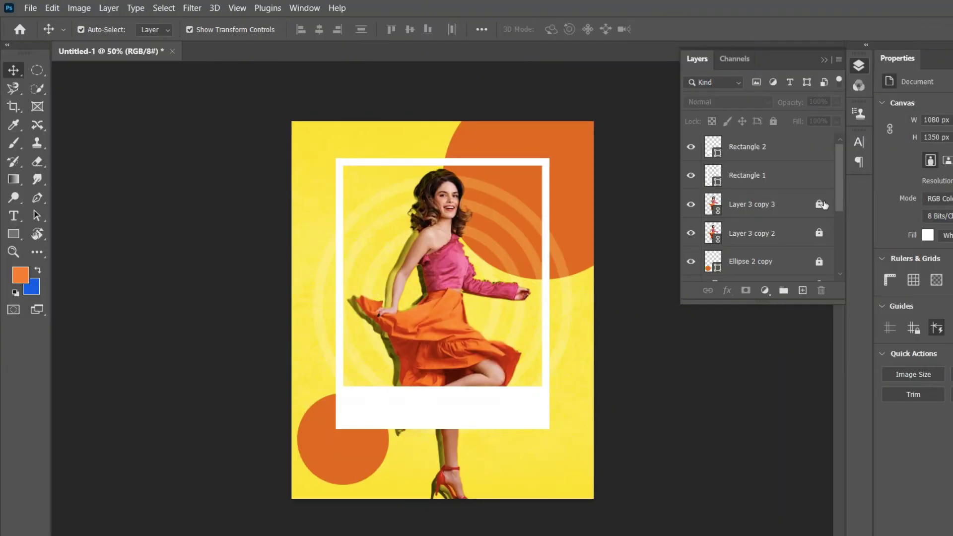
# Unlock the full-colour cut-out's layer and add an empty layer above the two rectangles
pyautogui.click(791, 211)
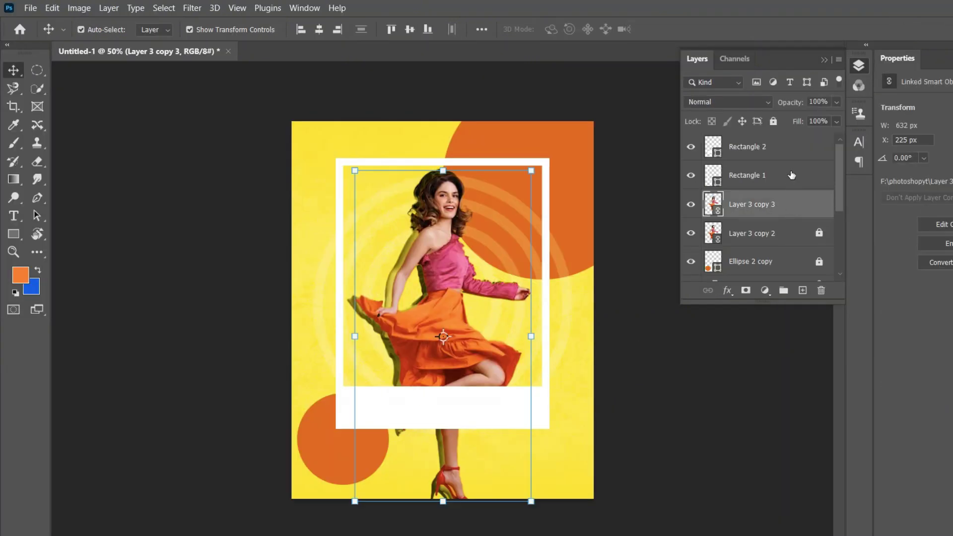
pyautogui.click(794, 149)
pyautogui.click(802, 291)
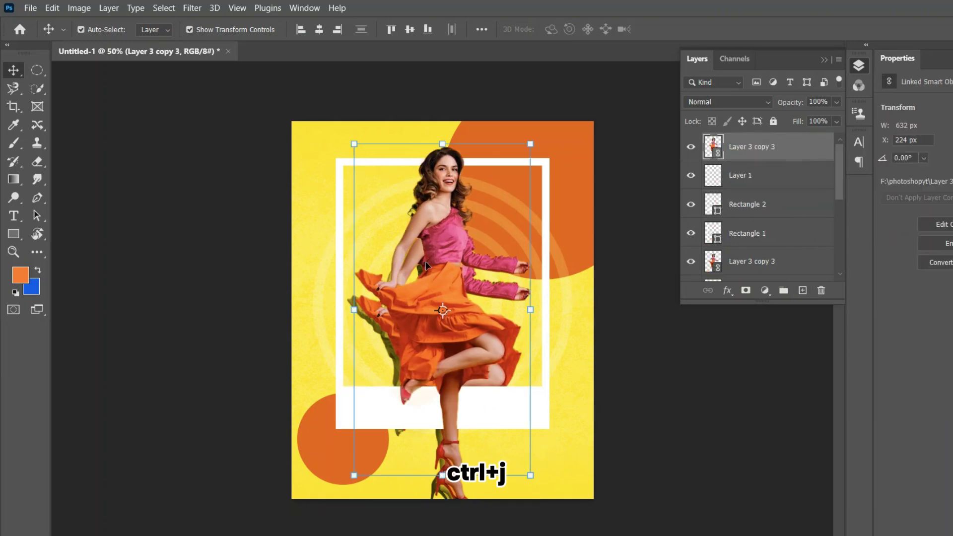
# Duplicate the full-colour cut-out in place and move the copy's layer above both white rectangles
pyautogui.moveTo(425, 261); pyautogui.dragTo(449, 249)
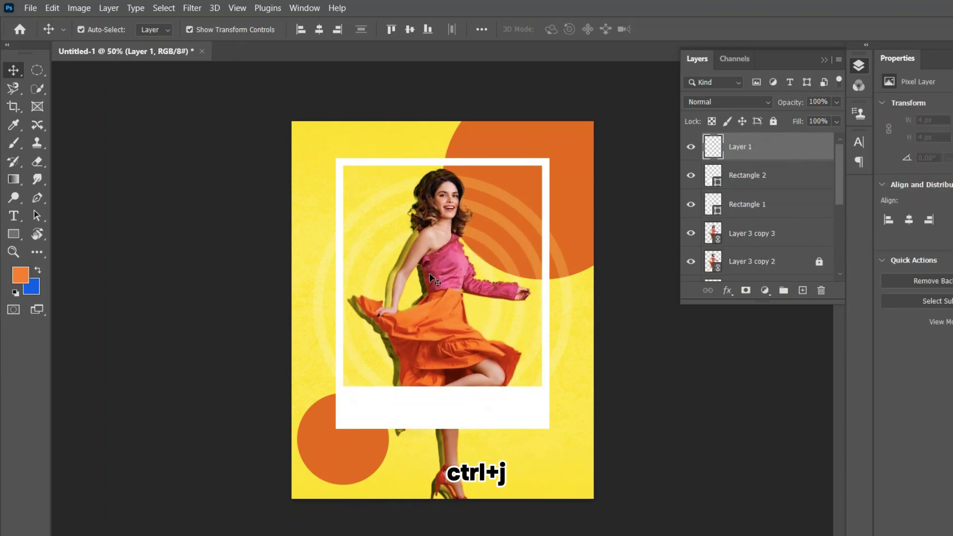
pyautogui.scroll(-1, 760, 247)
pyautogui.click(774, 213)
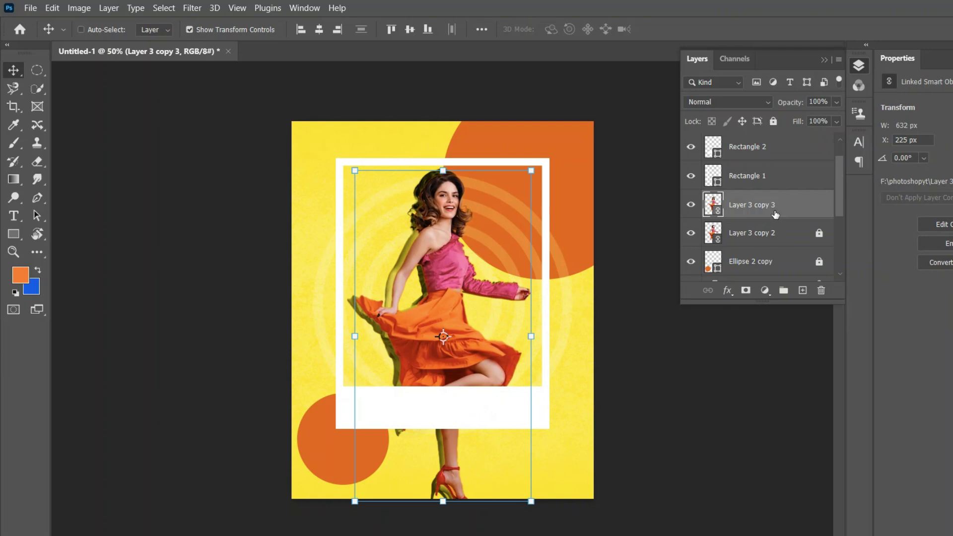
pyautogui.hotkey('ctrl', 'j')
pyautogui.moveTo(774, 214); pyautogui.dragTo(767, 137)
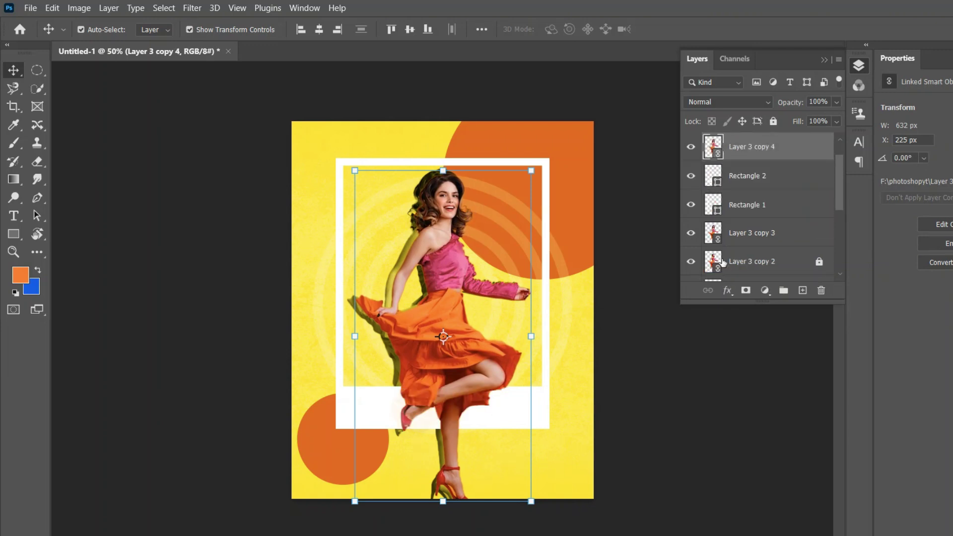
# Add a layer mask to the topmost cut-out and paint its lower legs out over the white strip with a 175 px black brush
pyautogui.click(746, 289)
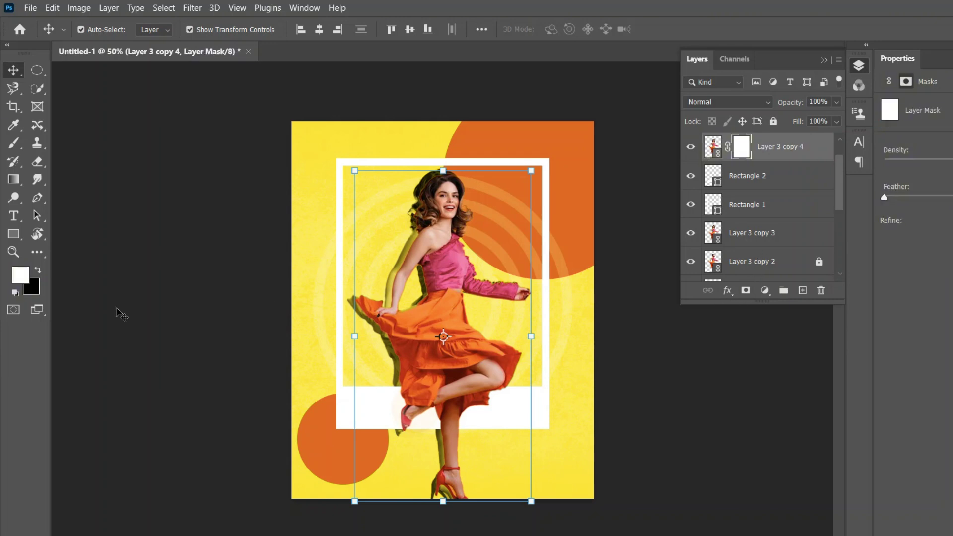
pyautogui.click(37, 272)
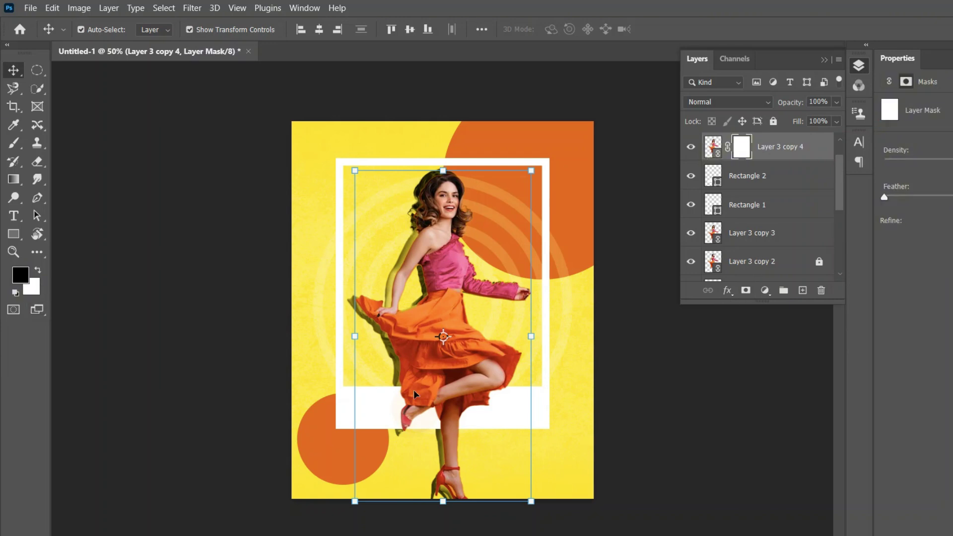
pyautogui.press('b')
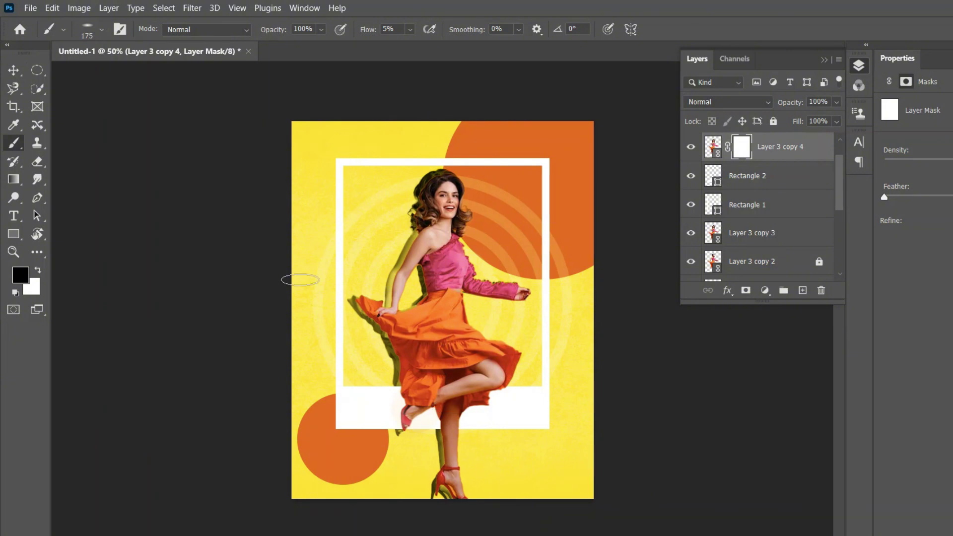
pyautogui.rightClick(459, 405)
pyautogui.doubleClick(522, 208)
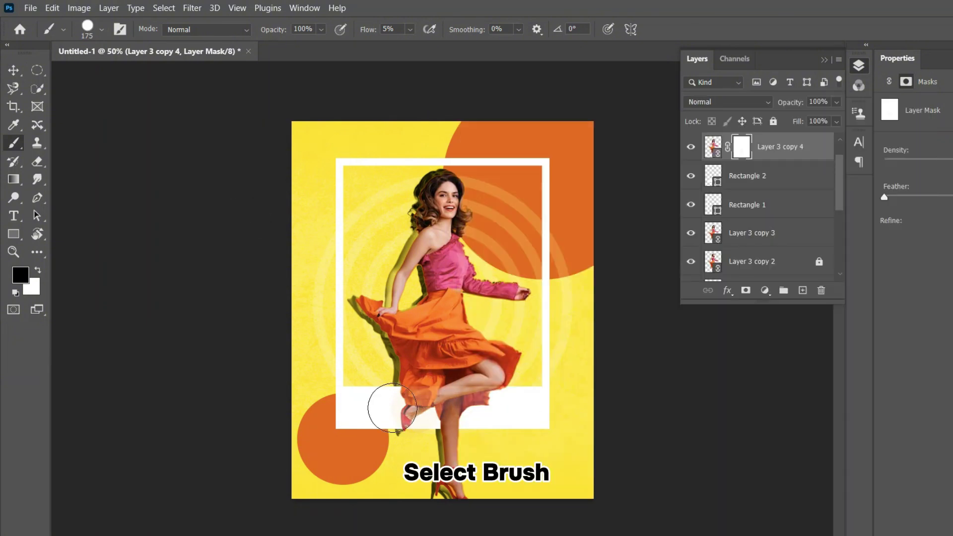
pyautogui.moveTo(537, 418)
pyautogui.mouseDown()
pyautogui.moveTo(490, 428)
pyautogui.moveTo(575, 422)
pyautogui.moveTo(408, 474)
pyautogui.moveTo(466, 447)
pyautogui.mouseUp()
pyautogui.scroll(-1, 802, 205)
pyautogui.click(802, 206)
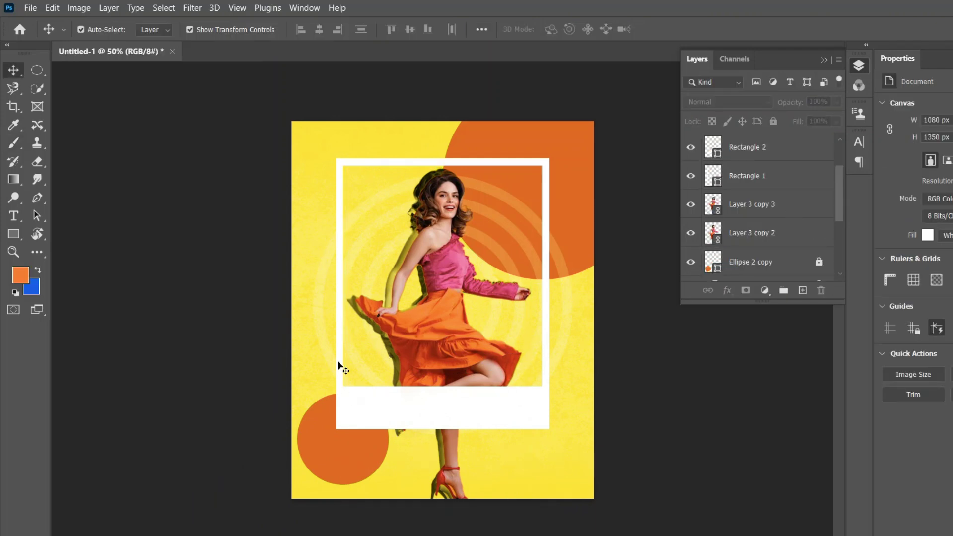
# Narrow the white frame from both sides to about 572 px wide
pyautogui.click(338, 365)
pyautogui.moveTo(337, 294); pyautogui.dragTo(362, 291)
pyautogui.moveTo(547, 293); pyautogui.dragTo(527, 293)
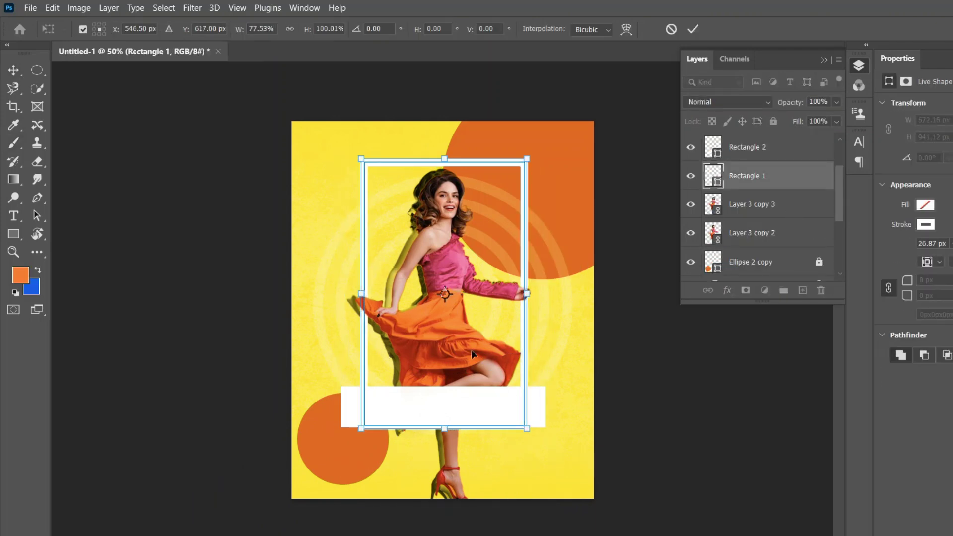
pyautogui.click(693, 29)
# Narrow the white strip from both sides to about 564 px so it fits inside the frame
pyautogui.keyDown('ctrl'); pyautogui.click(351, 407); pyautogui.keyUp('ctrl')
pyautogui.hotkey('ctrl', 't')
pyautogui.moveTo(341, 406); pyautogui.dragTo(365, 407)
pyautogui.moveTo(545, 407); pyautogui.dragTo(522, 406)
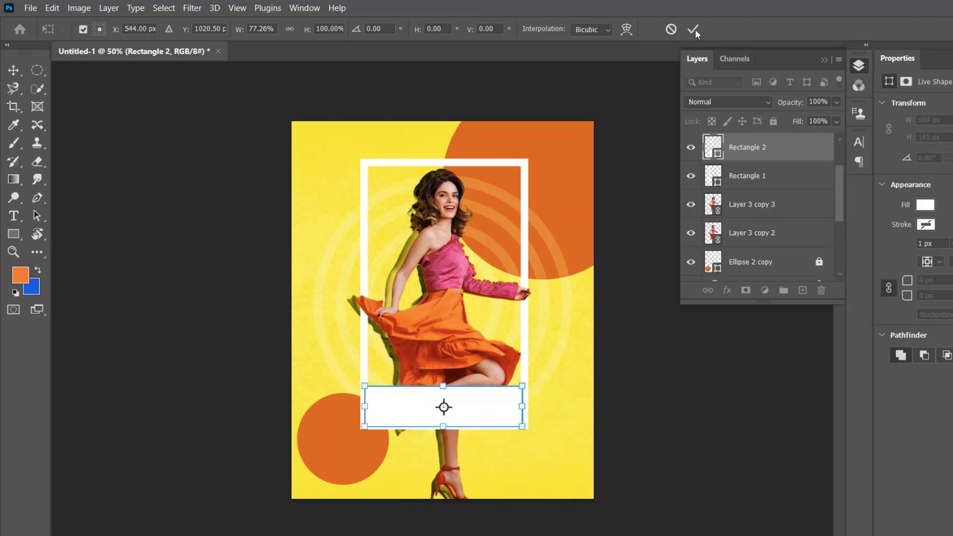
pyautogui.click(693, 30)
pyautogui.click(637, 258)
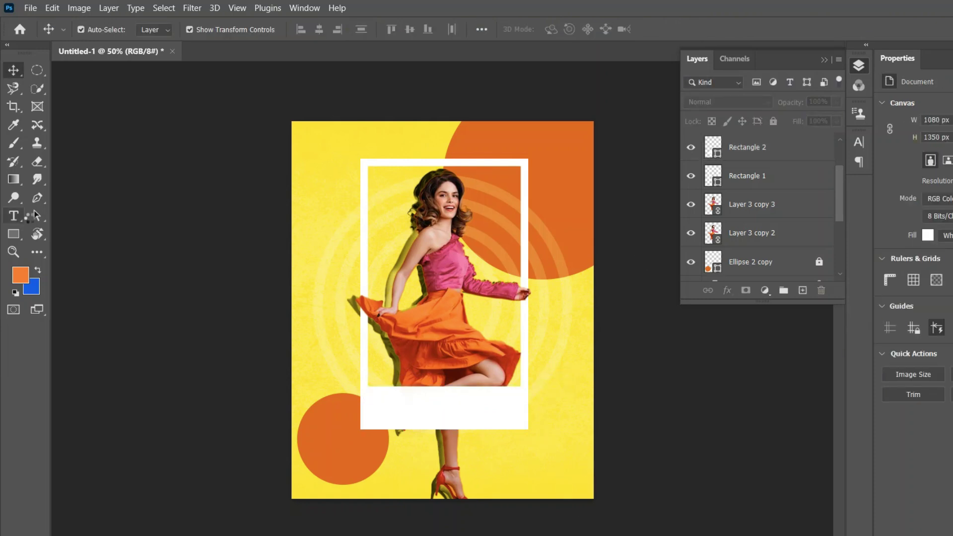
# Add the text "CHECK OUT THE ALL NEW CATALOG NOW" on the white strip in Coolvetica Heavy Compressed at 58 pt
pyautogui.click(13, 216)
pyautogui.click(376, 408)
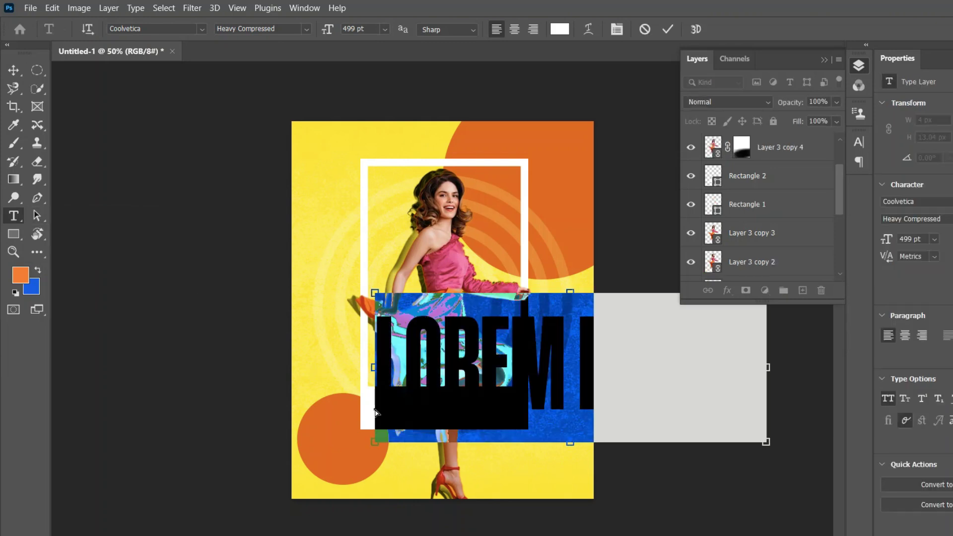
pyautogui.hotkey('ctrl', 'v')
pyautogui.hotkey('ctrl', 'a')
pyautogui.moveTo(888, 244); pyautogui.dragTo(554, 269)
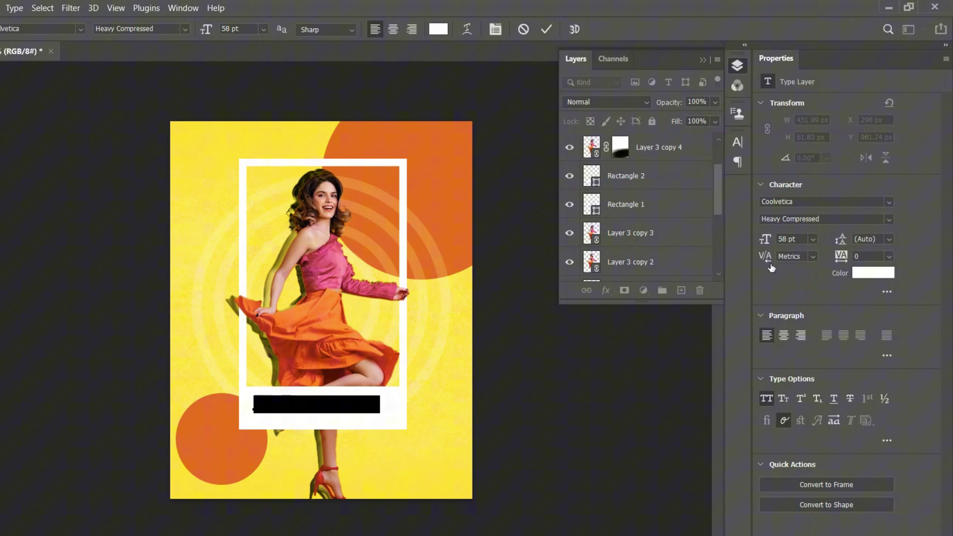
# Change the catalog text's colour to near-black
pyautogui.click(873, 272)
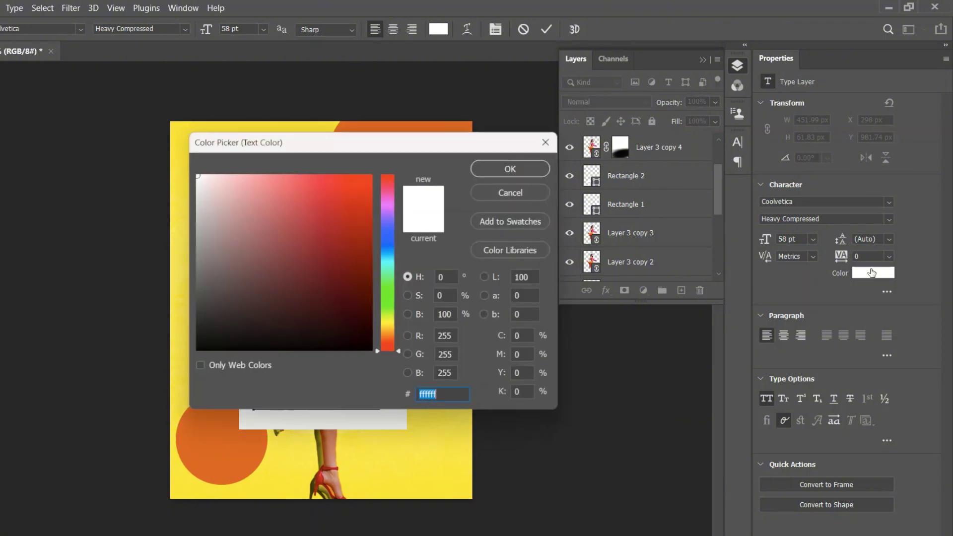
pyautogui.click(251, 313)
pyautogui.click(205, 338)
pyautogui.click(516, 173)
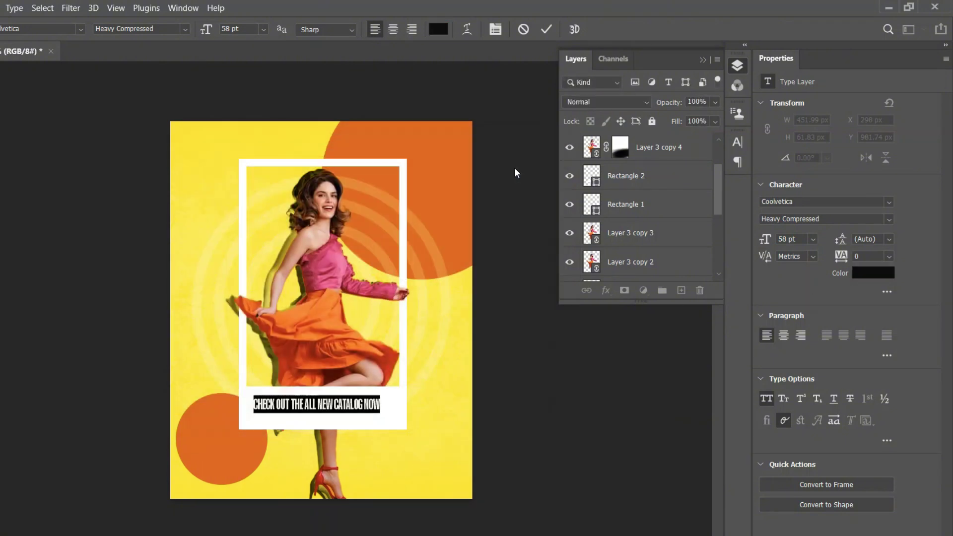
# Change the catalog text's font to MODERNIZ Regular at 14 pt and break it into two lines before "CATALOG"
pyautogui.click(888, 201)
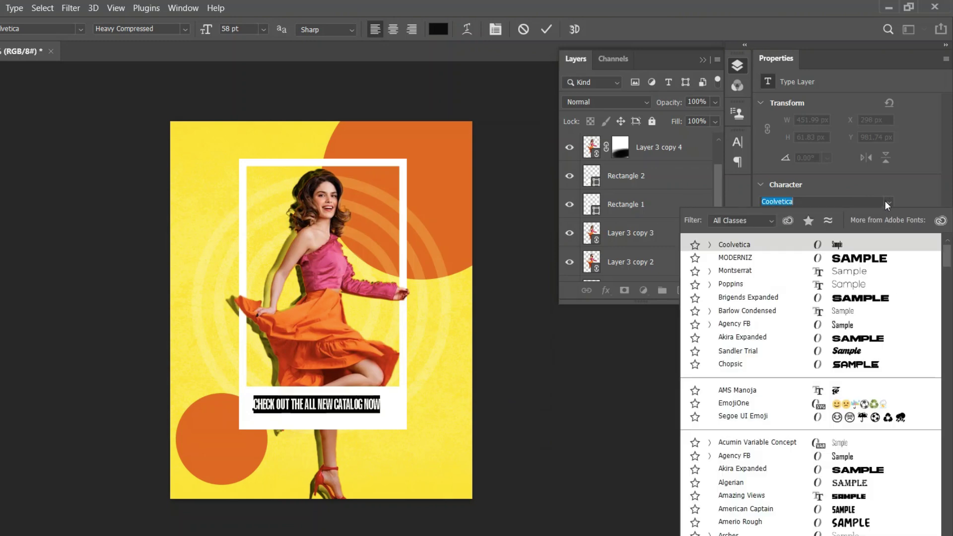
pyautogui.click(861, 258)
pyautogui.moveTo(766, 240); pyautogui.dragTo(727, 246)
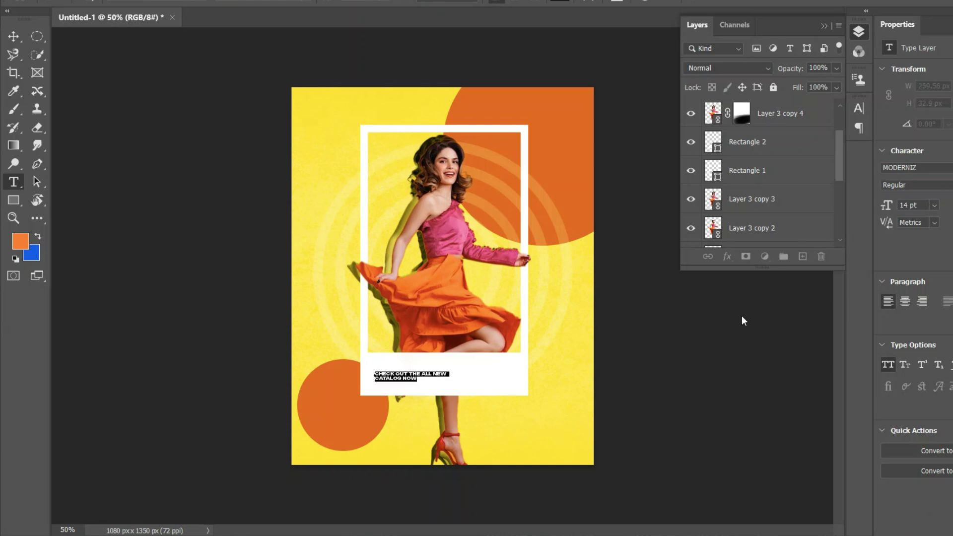
# Centre-align the two-line catalog text, enlarge it to about 562 px wide and centre it on the white strip
pyautogui.click(14, 37)
pyautogui.moveTo(412, 382); pyautogui.dragTo(519, 394)
pyautogui.scroll(3, 488, 377)
pyautogui.click(693, 5)
pyautogui.click(632, 293)
pyautogui.press('Right')
pyautogui.press('Right')
pyautogui.press('Right')
pyautogui.press('Right')
pyautogui.click(596, 412)
pyautogui.click(498, 411)
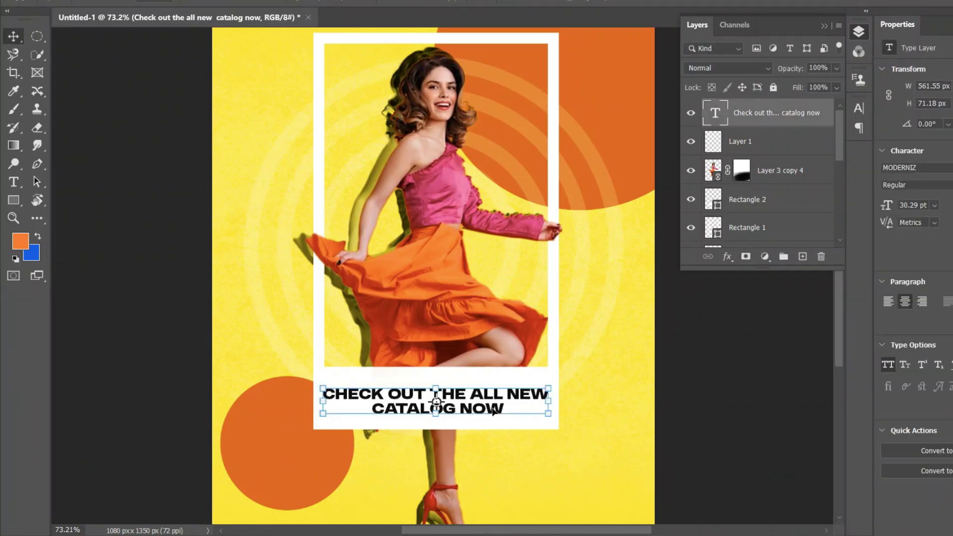
pyautogui.click(702, 444)
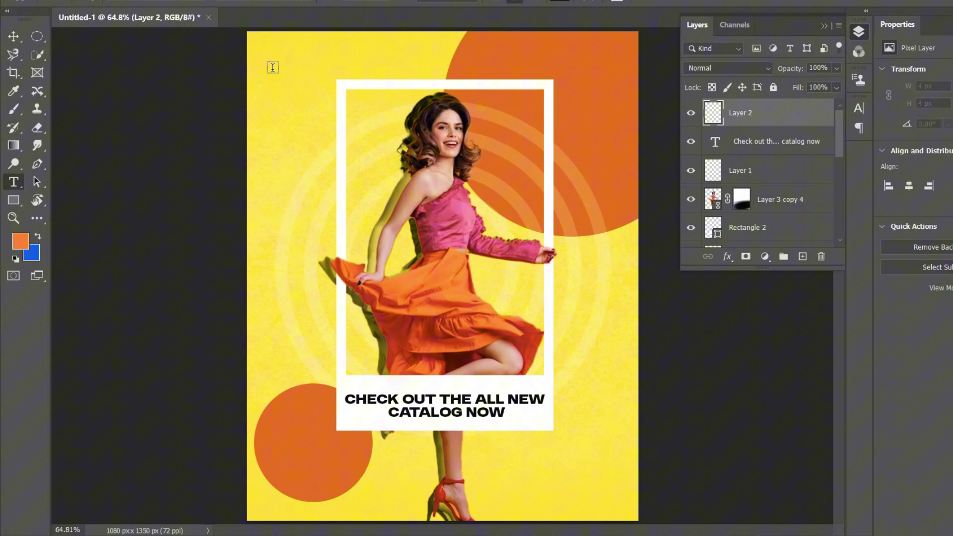
# Add a small "design by" credit with the designer's name in MODERNIZ at 13 pt in the poster's upper-left corner
pyautogui.click(272, 57)
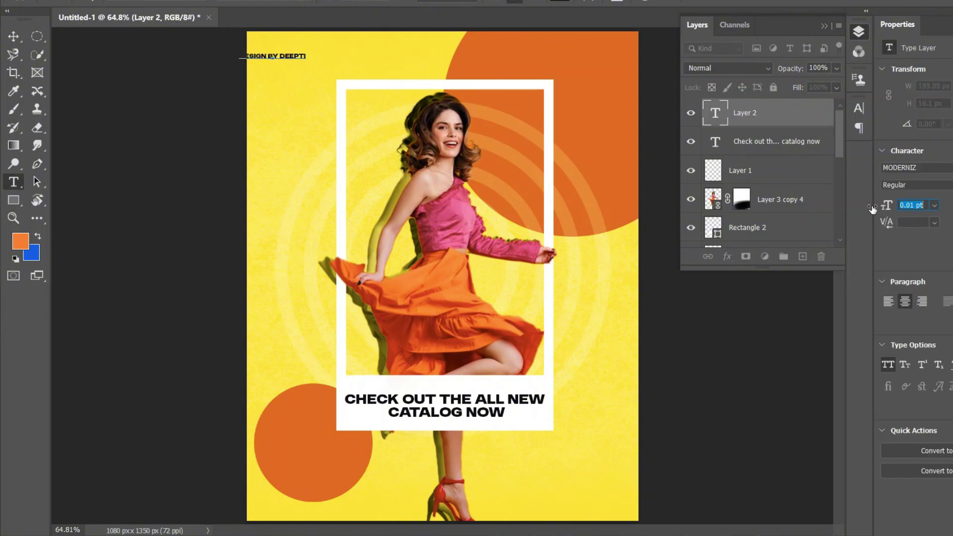
pyautogui.hotkey('ctrl', 'Return')
pyautogui.press('v')
pyautogui.moveTo(288, 58); pyautogui.dragTo(599, 508)
pyautogui.hotkey('ctrl', 'z')
pyautogui.keyDown('alt'); pyautogui.moveTo(306, 44); pyautogui.dragTo(615, 503); pyautogui.keyUp('alt')
pyautogui.doubleClick(614, 502)
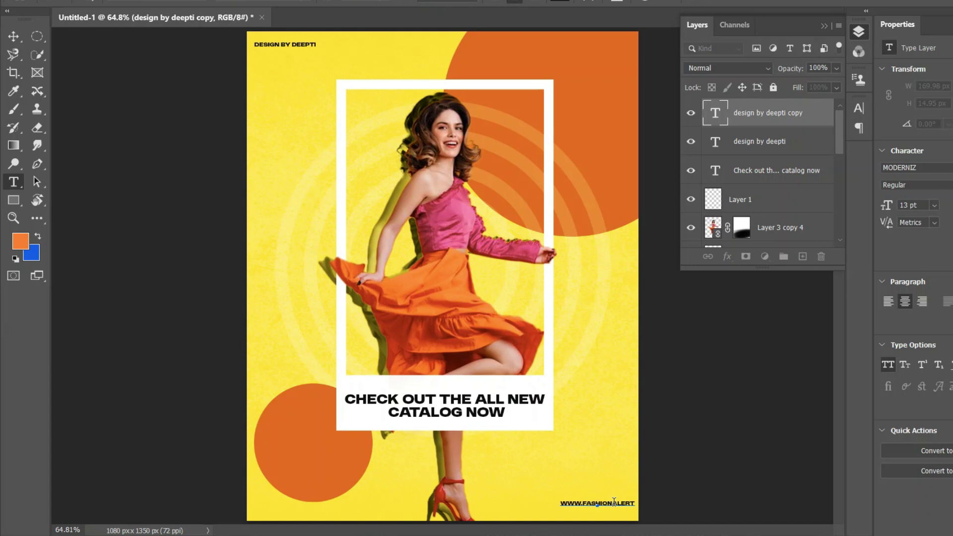
pyautogui.hotkey('ctrl', 'Return')
pyautogui.moveTo(614, 502); pyautogui.dragTo(603, 499)
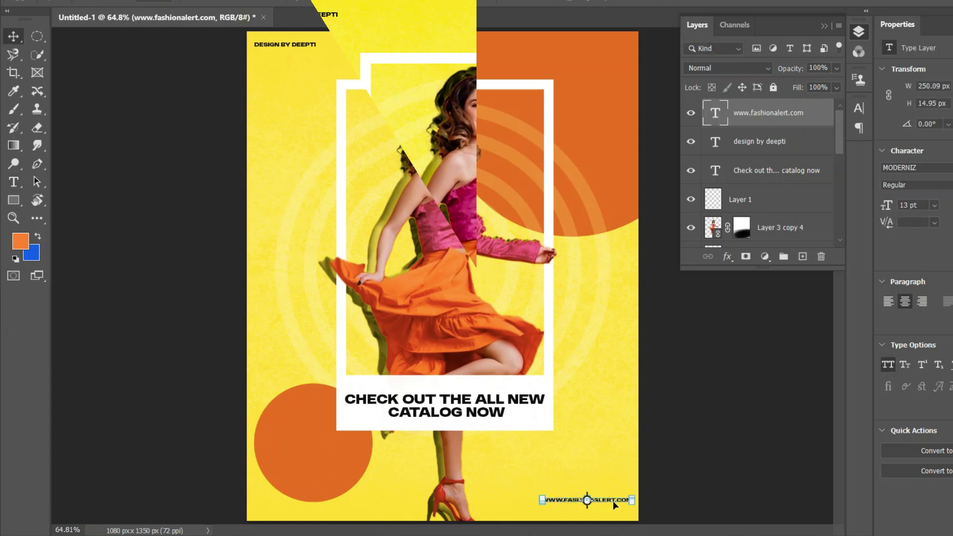